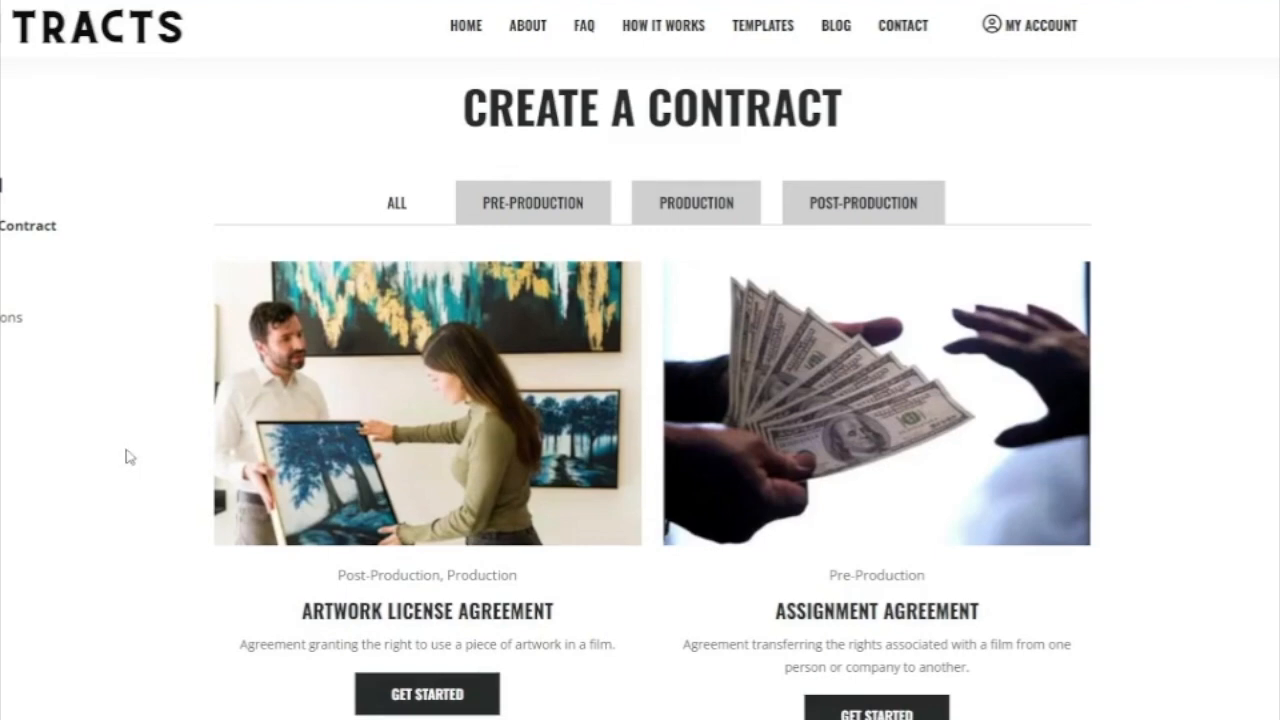
Scroll the template list down to the Crewmember Agreement (Production) template.
scroll(170, 538, "down", 8)
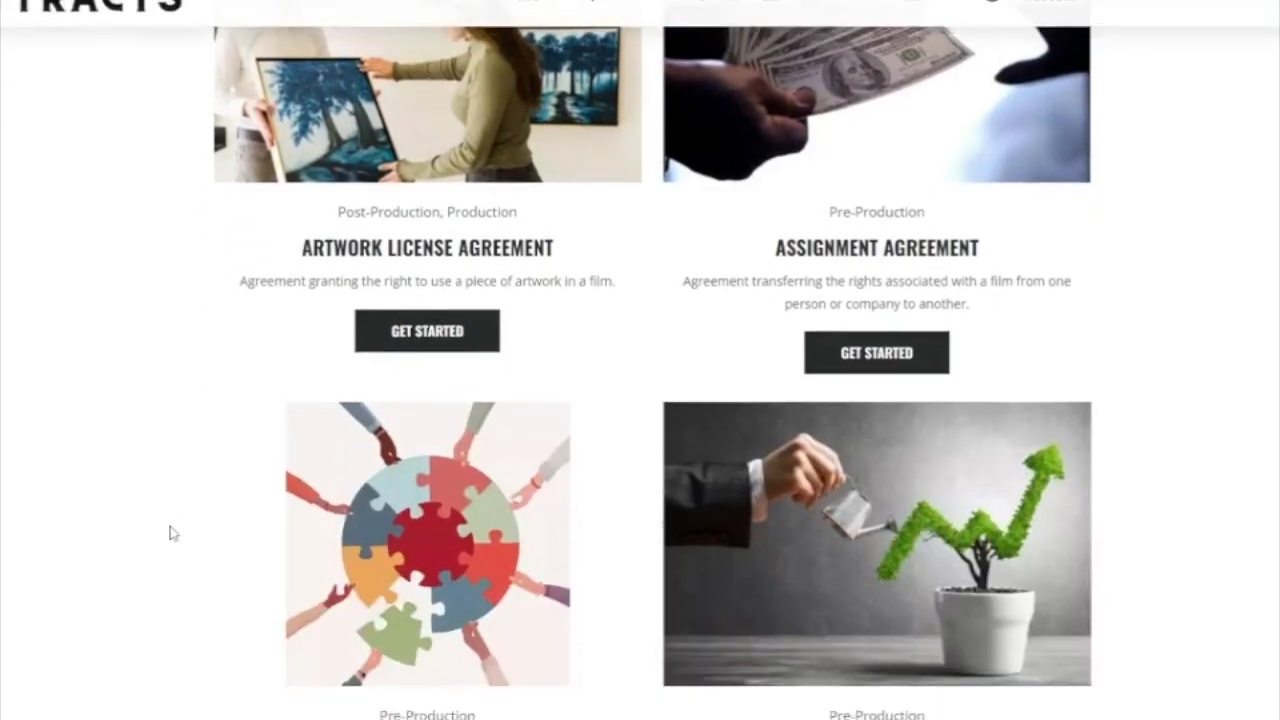
scroll(148, 527, "down", 7)
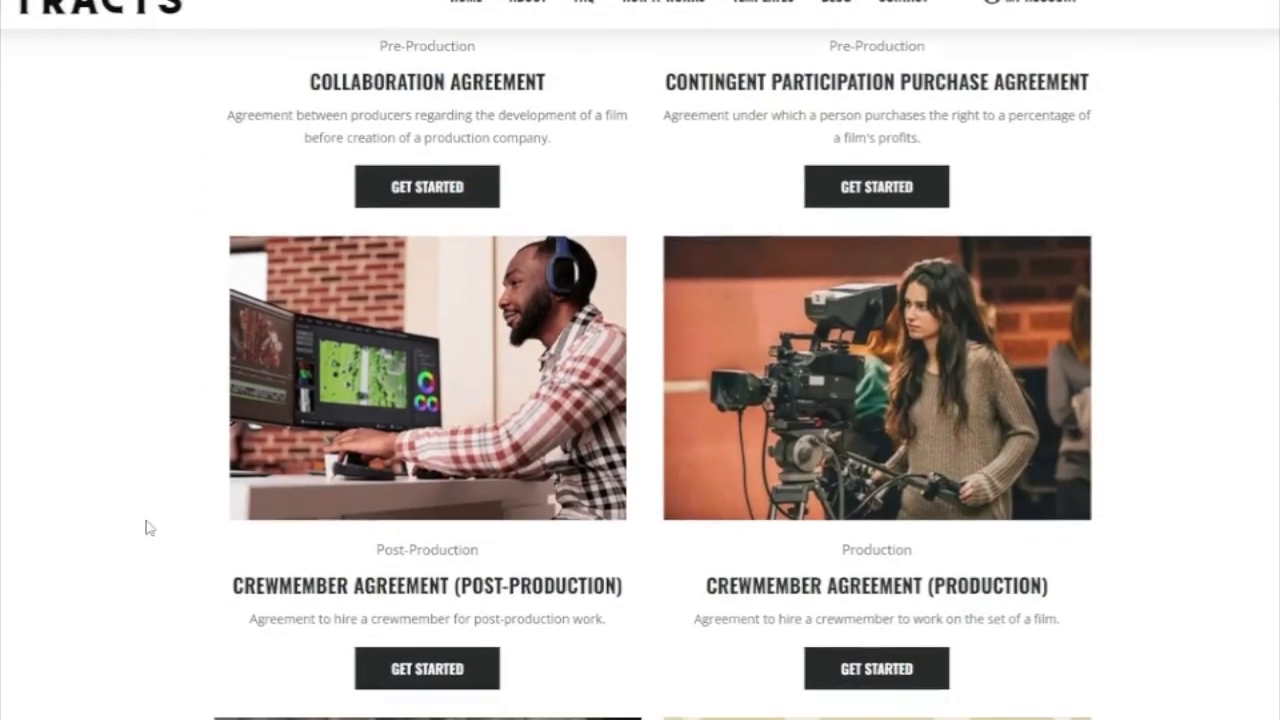
scroll(148, 527, "down", 7)
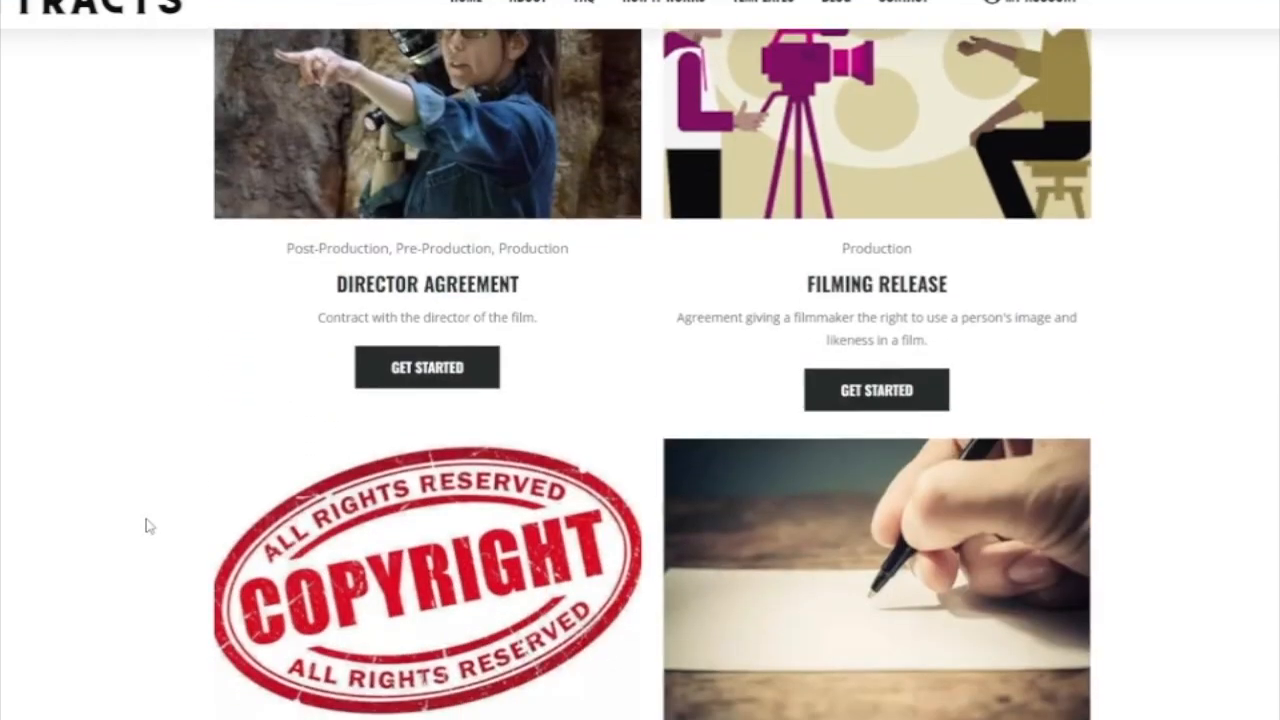
scroll(148, 527, "down", 7)
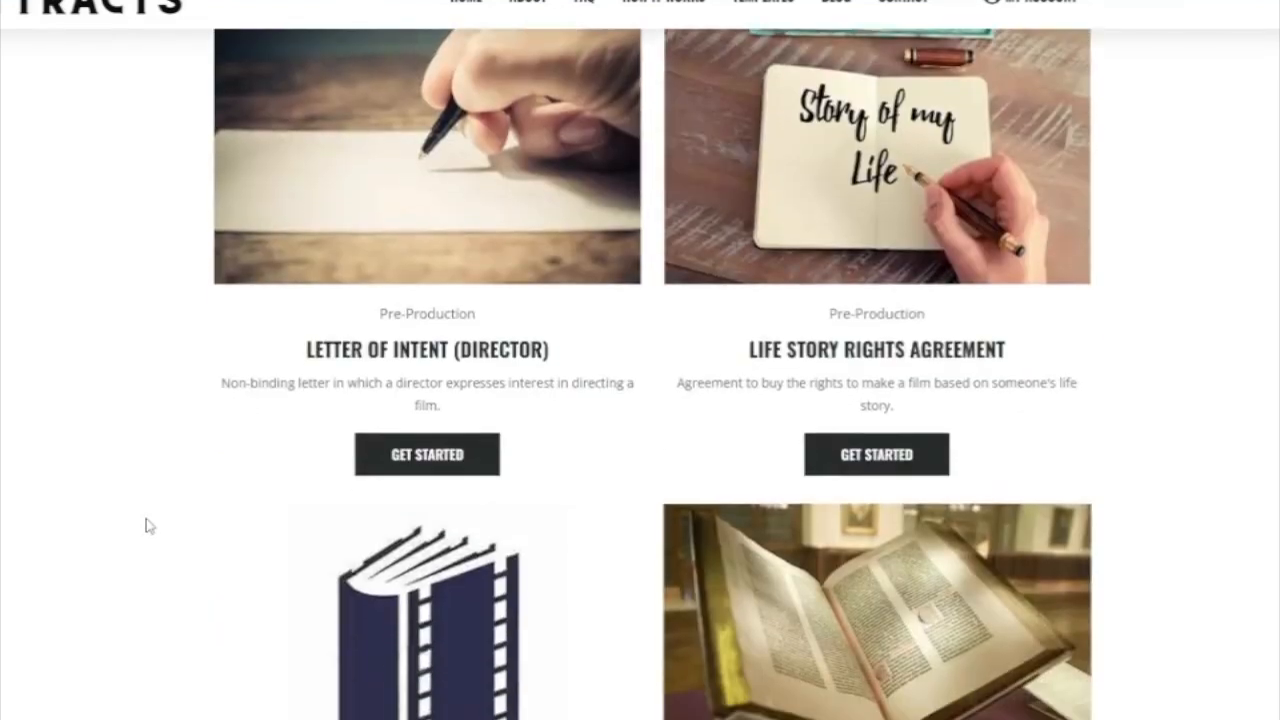
scroll(148, 527, "down", 7)
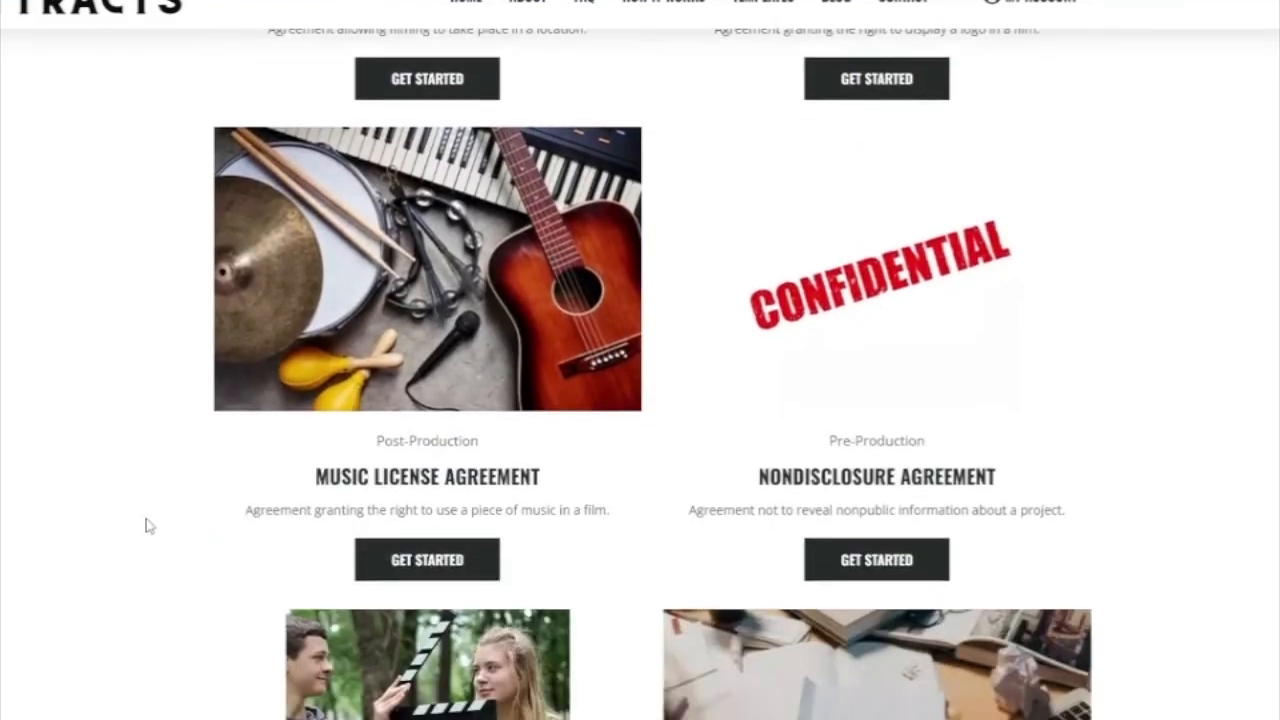
scroll(148, 527, "down", 7)
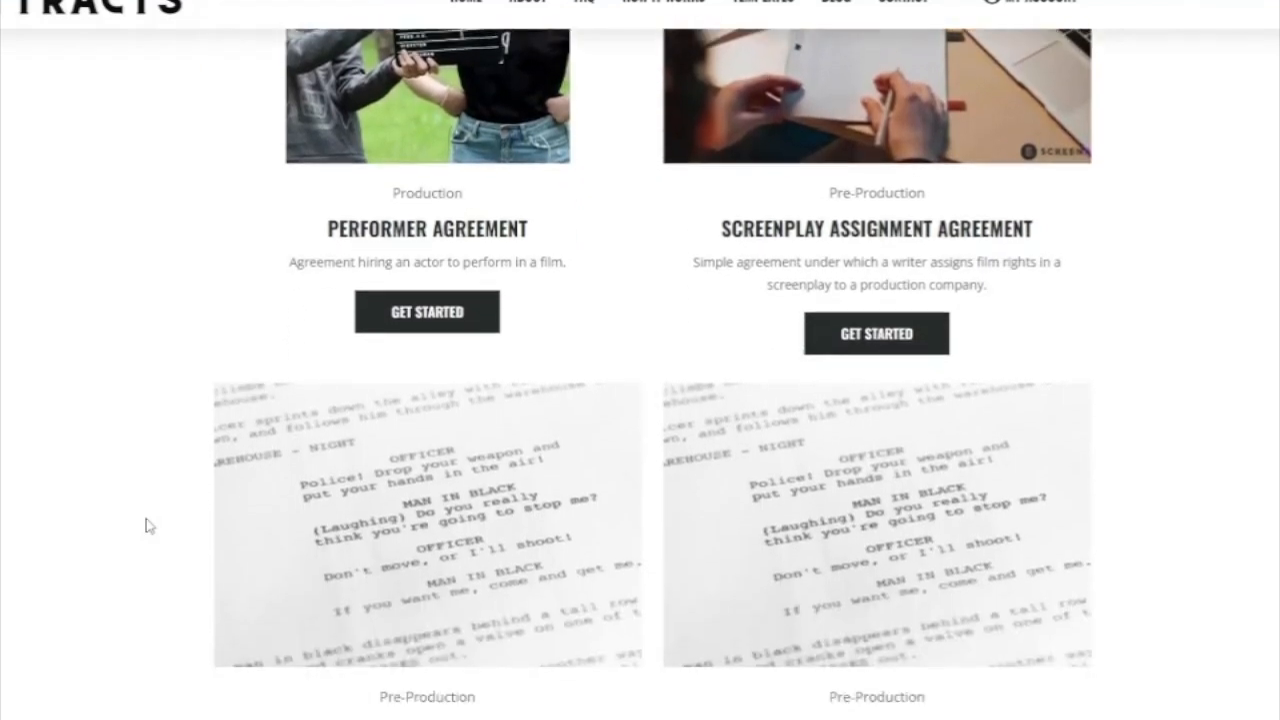
scroll(148, 527, "down", 7)
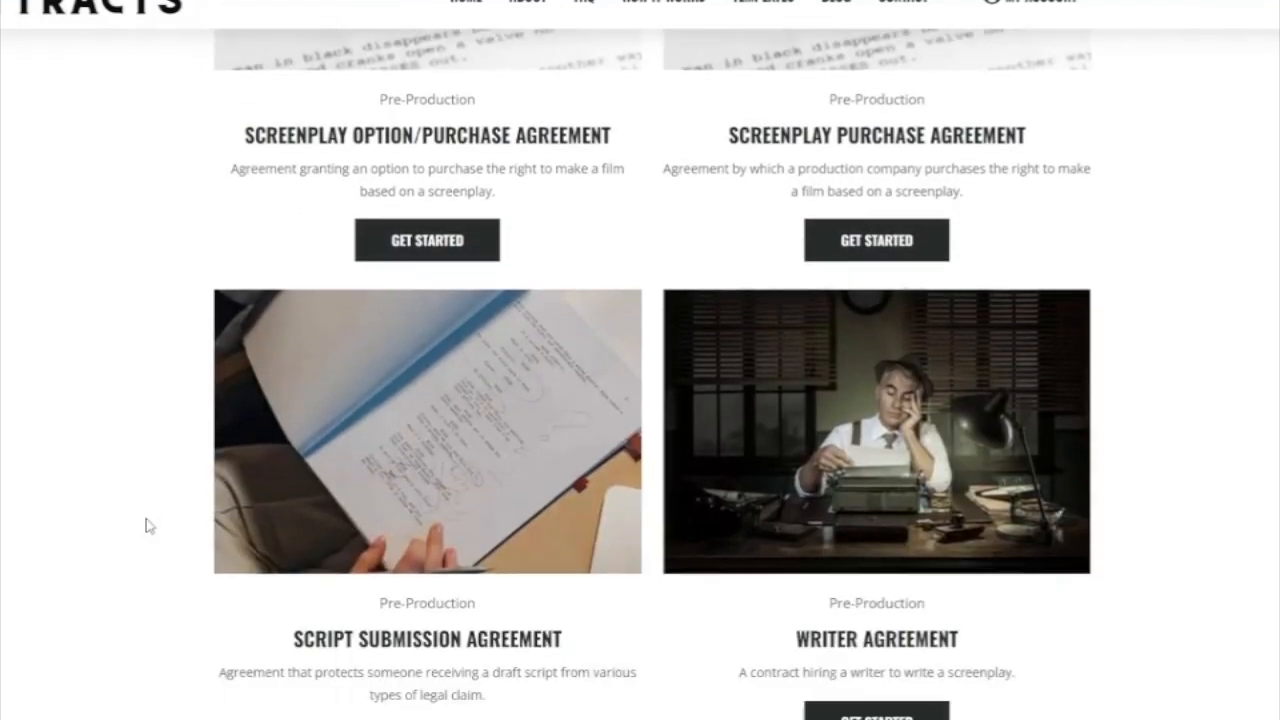
scroll(148, 524, "up", 2)
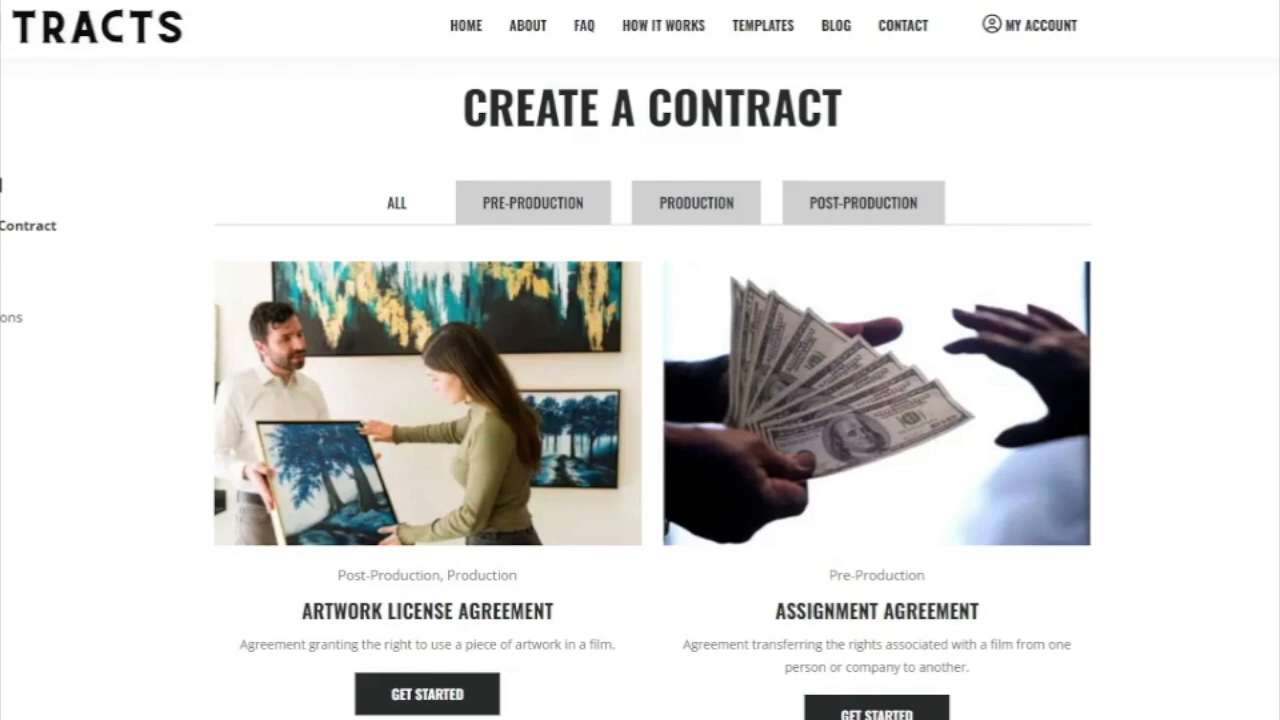
scroll(117, 495, "down", 10)
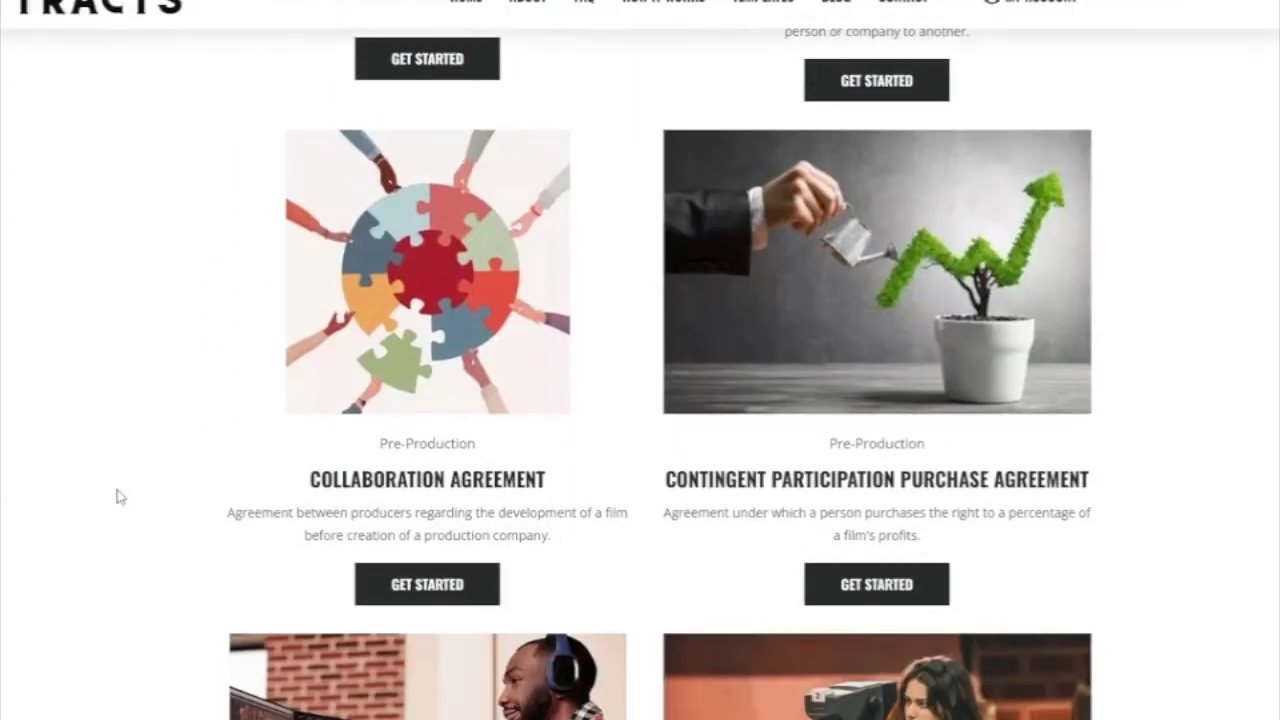
scroll(117, 495, "down", 3)
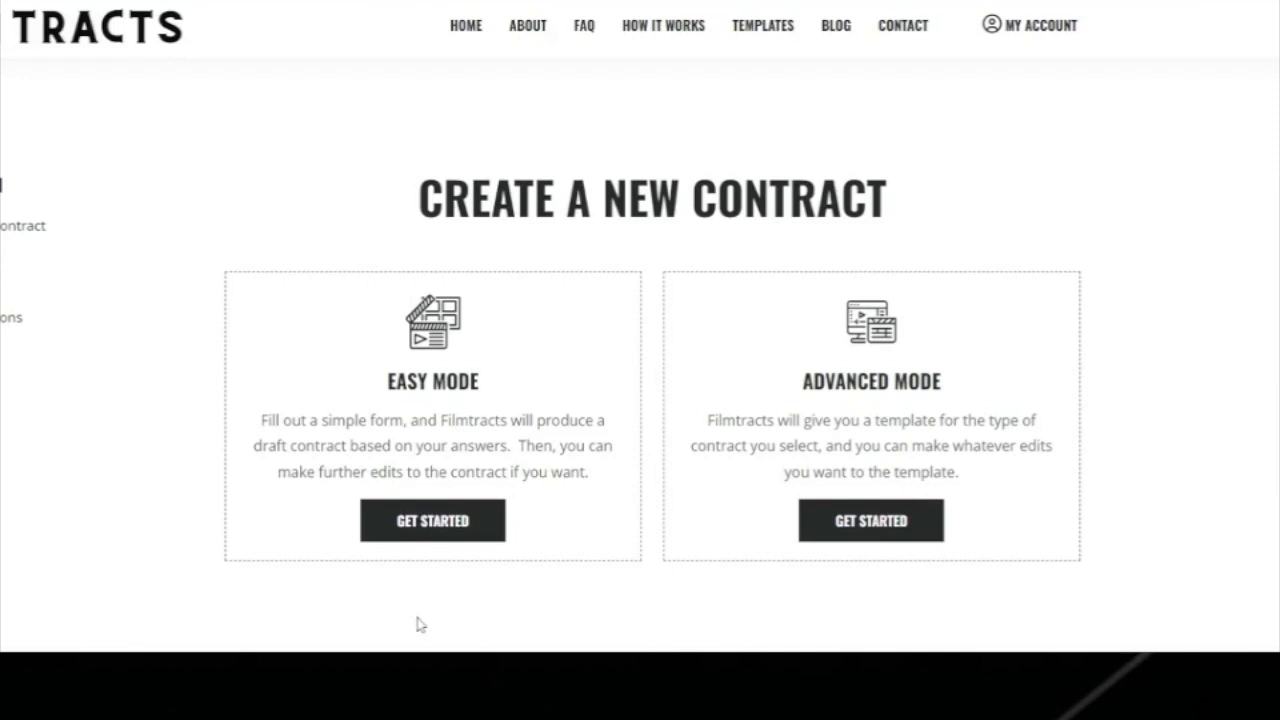
Choose Easy Mode and enter the crewmember's legal name.
left_click(434, 531)
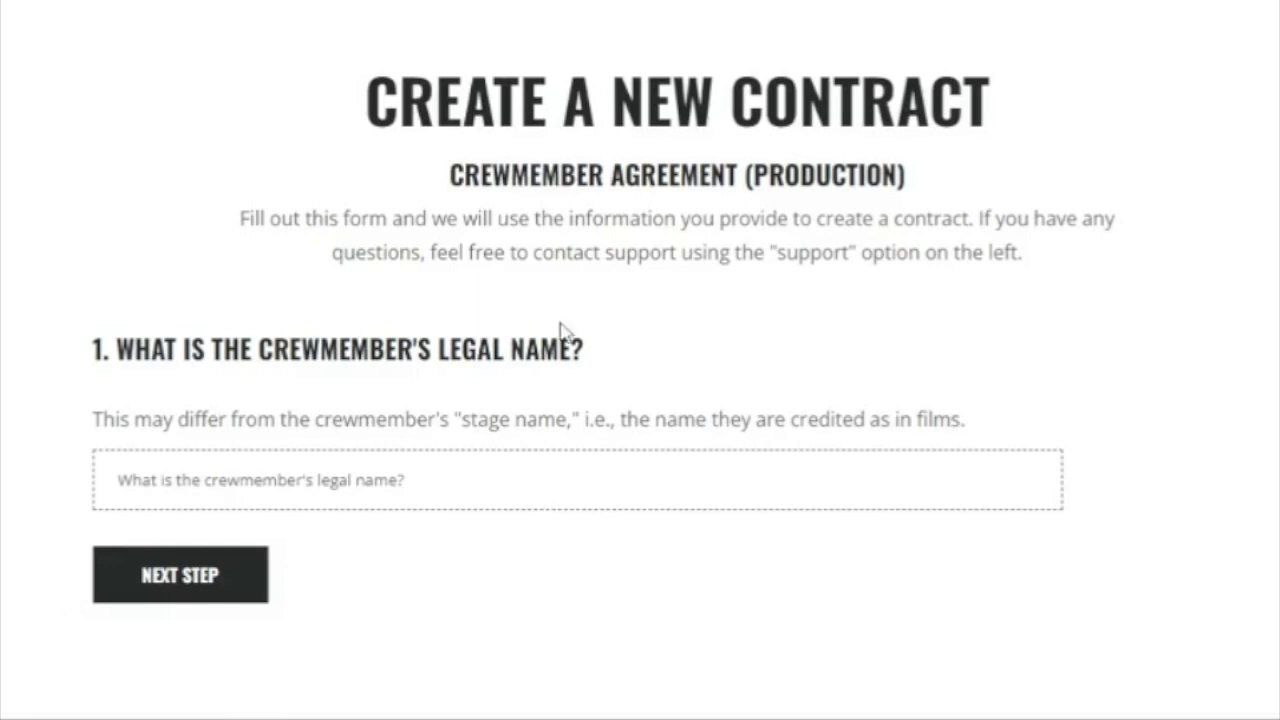
left_click(495, 480)
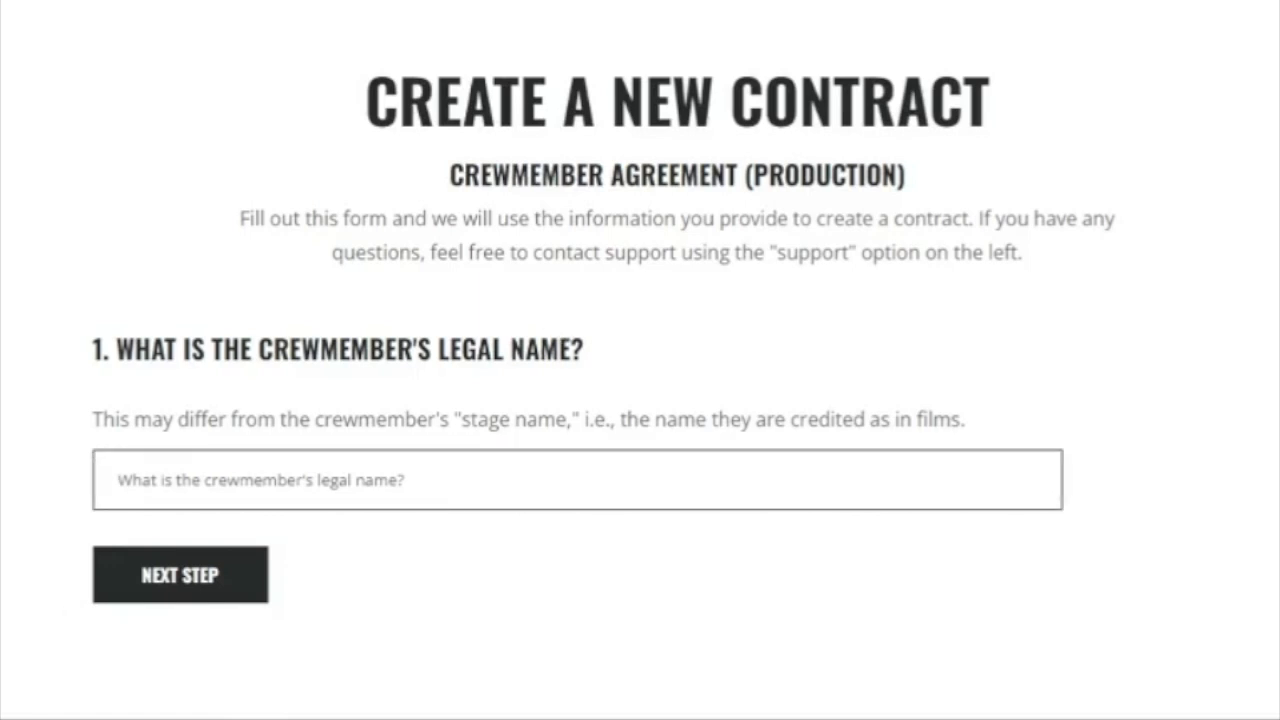
type("Joey J")
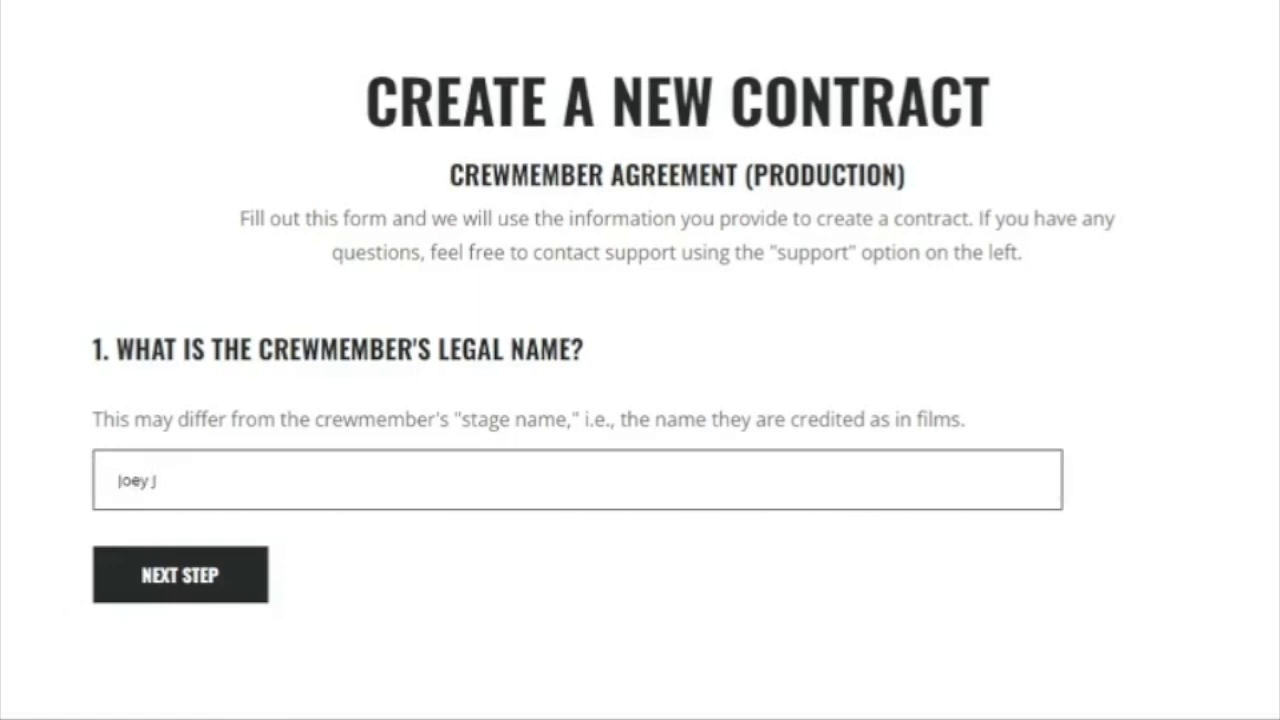
left_click(196, 588)
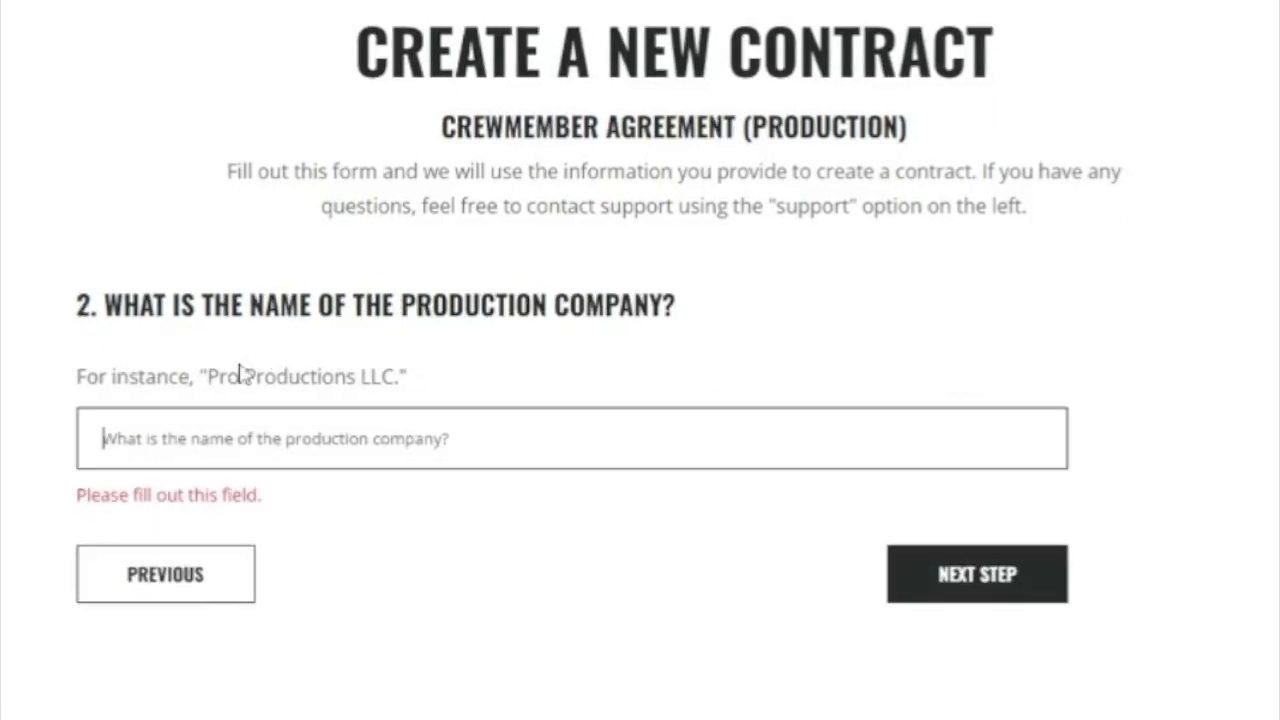
Set the production company to Pro Productions LLC.
left_click_drag(206, 377, 395, 378)
key("ctrl+c")
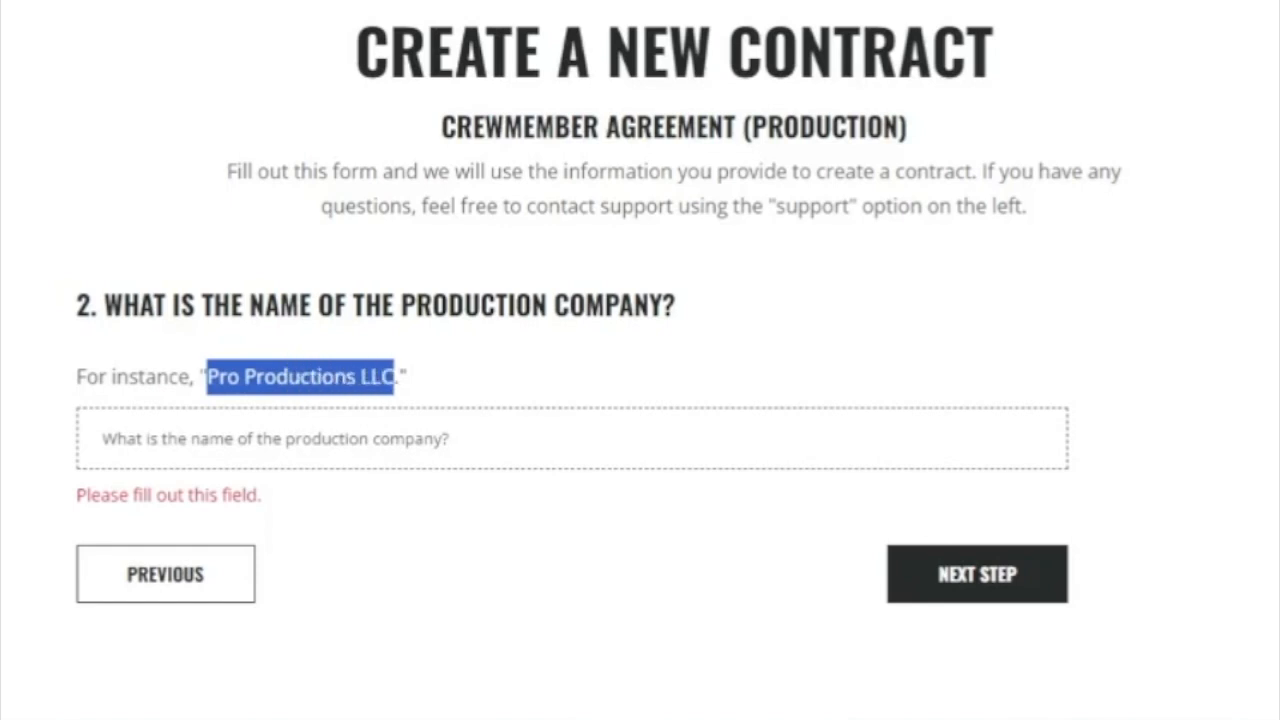
left_click(420, 438)
key("ctrl+v")
left_click(564, 615)
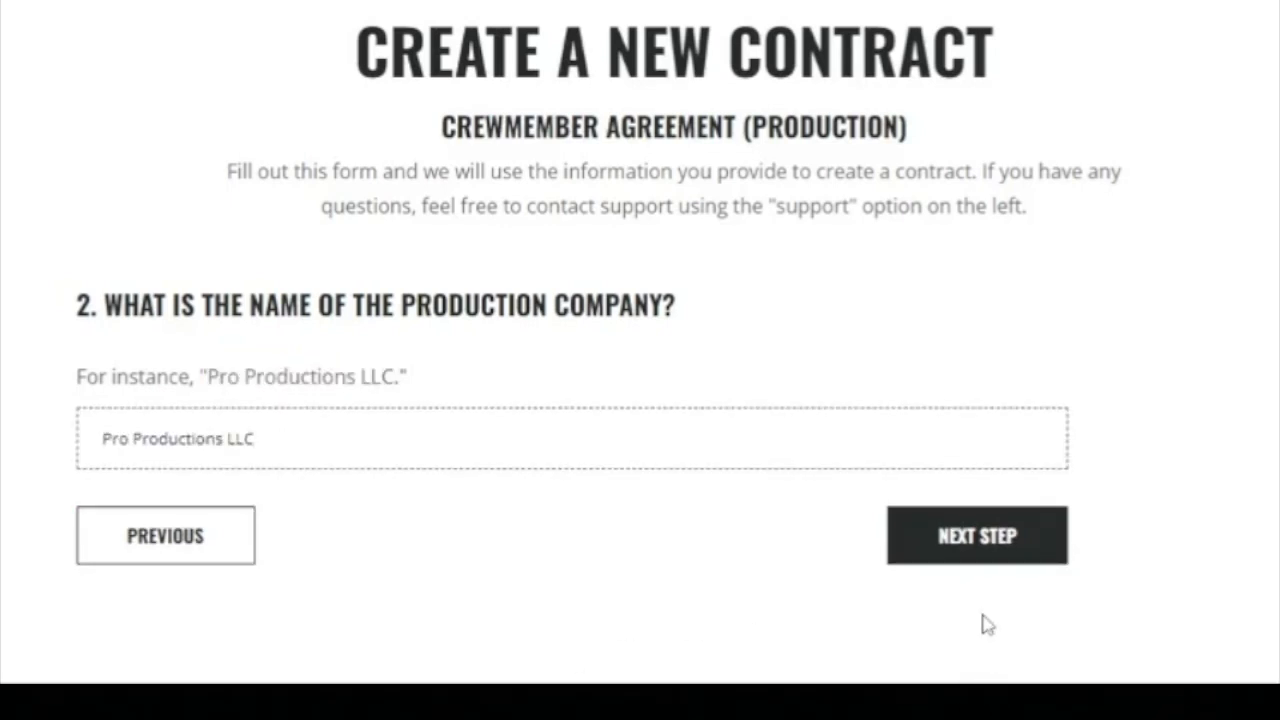
left_click(977, 540)
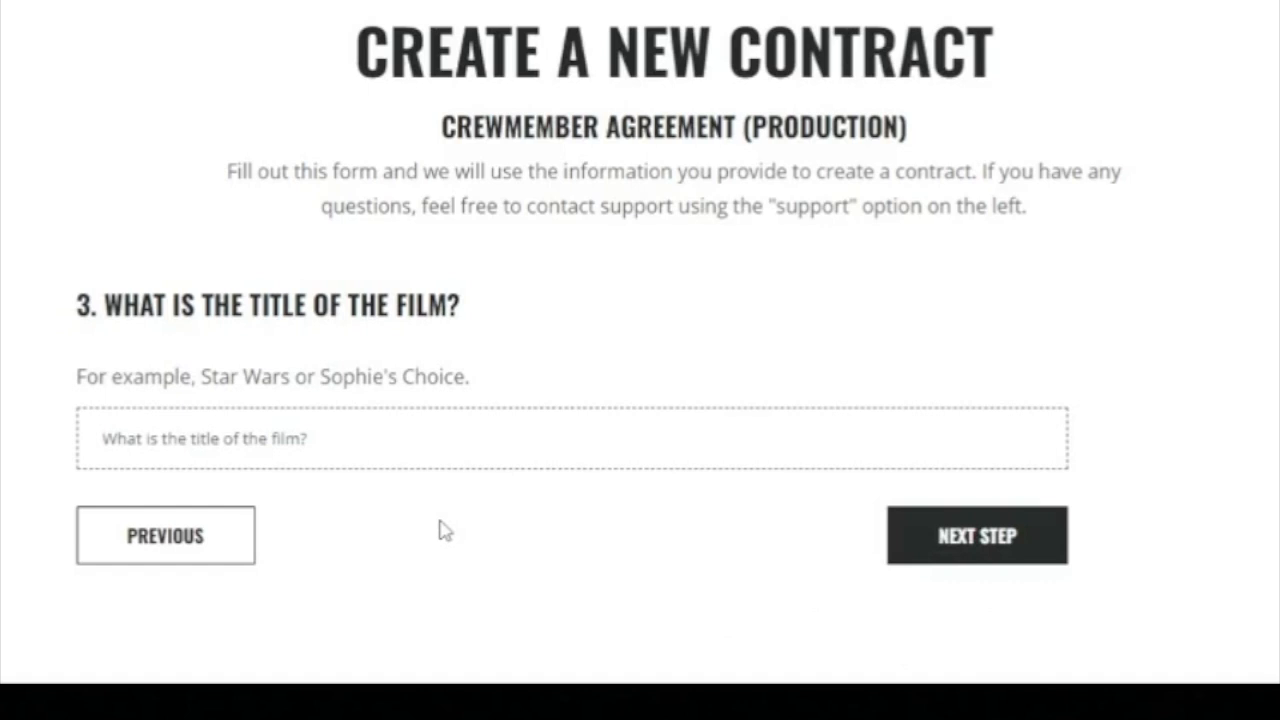
Enter the film title Sophie's Choice 2: The Second Choice.
left_click_drag(321, 376, 464, 376)
key("ctrl+c")
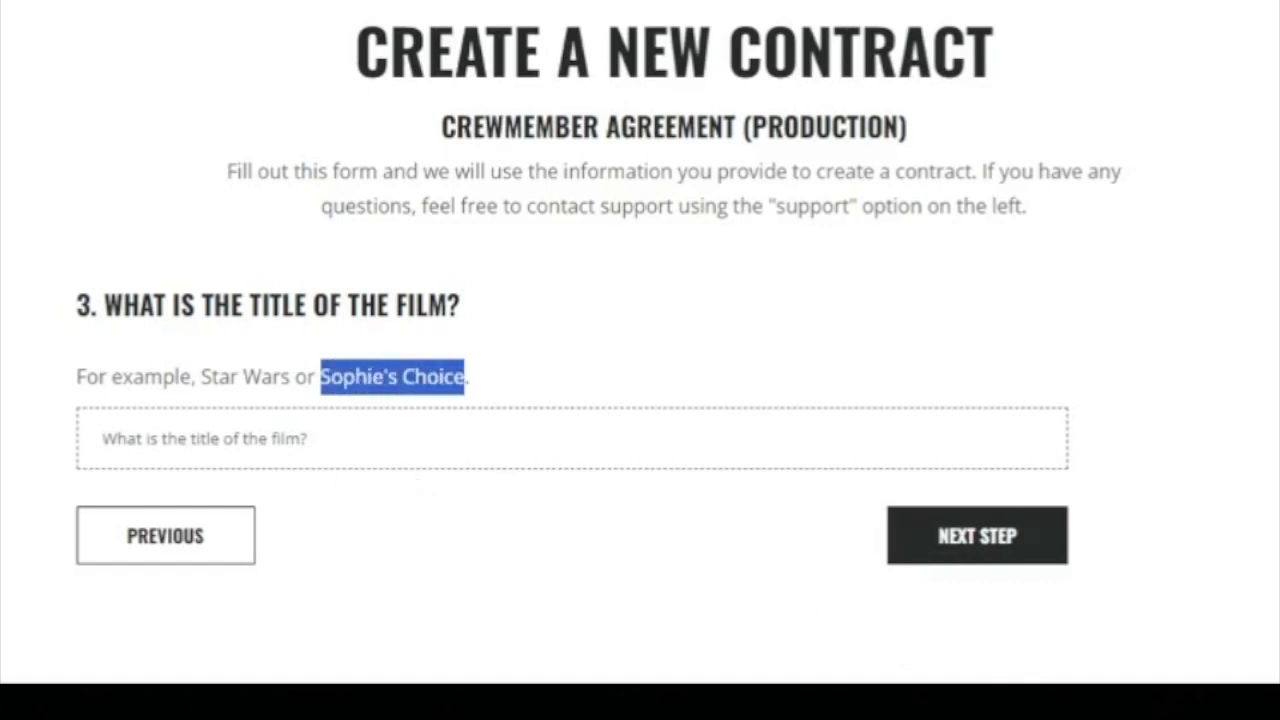
left_click(420, 445)
key("ctrl+v")
type("2")
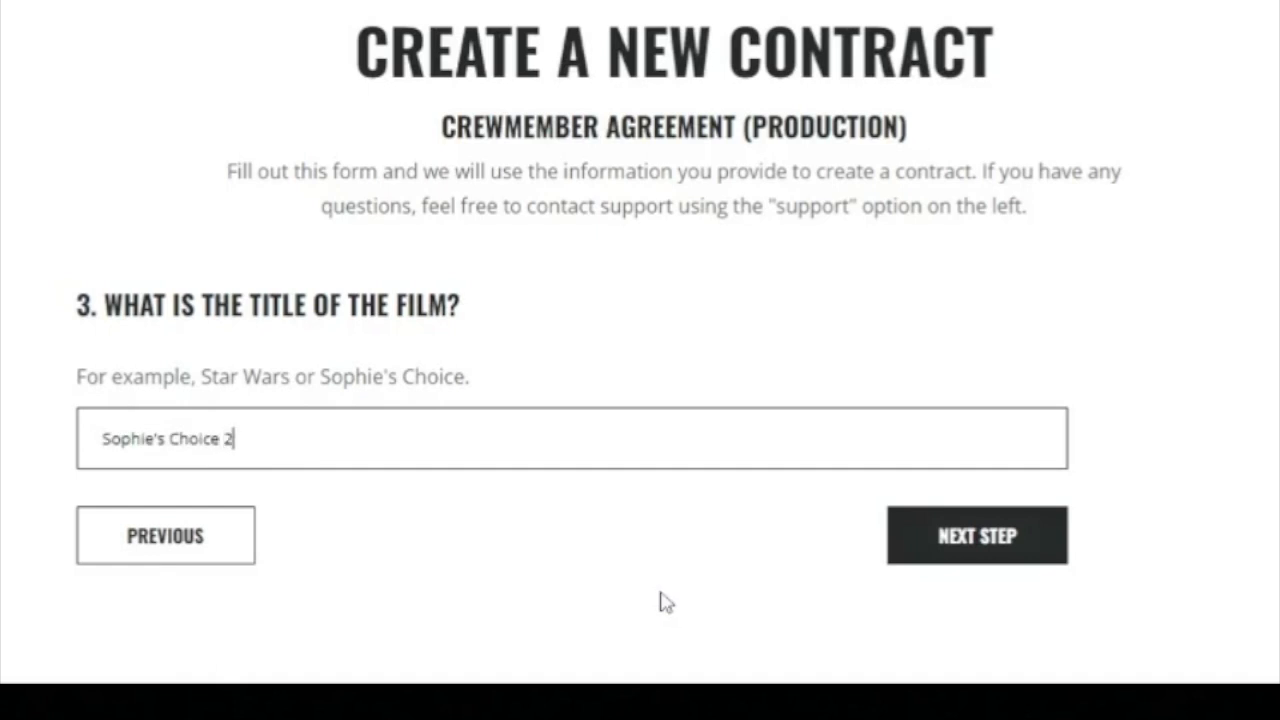
type(": The Second Cho")
type("iuce")
key("BackSpace")
key("BackSpace")
key("BackSpace")
type("ce")
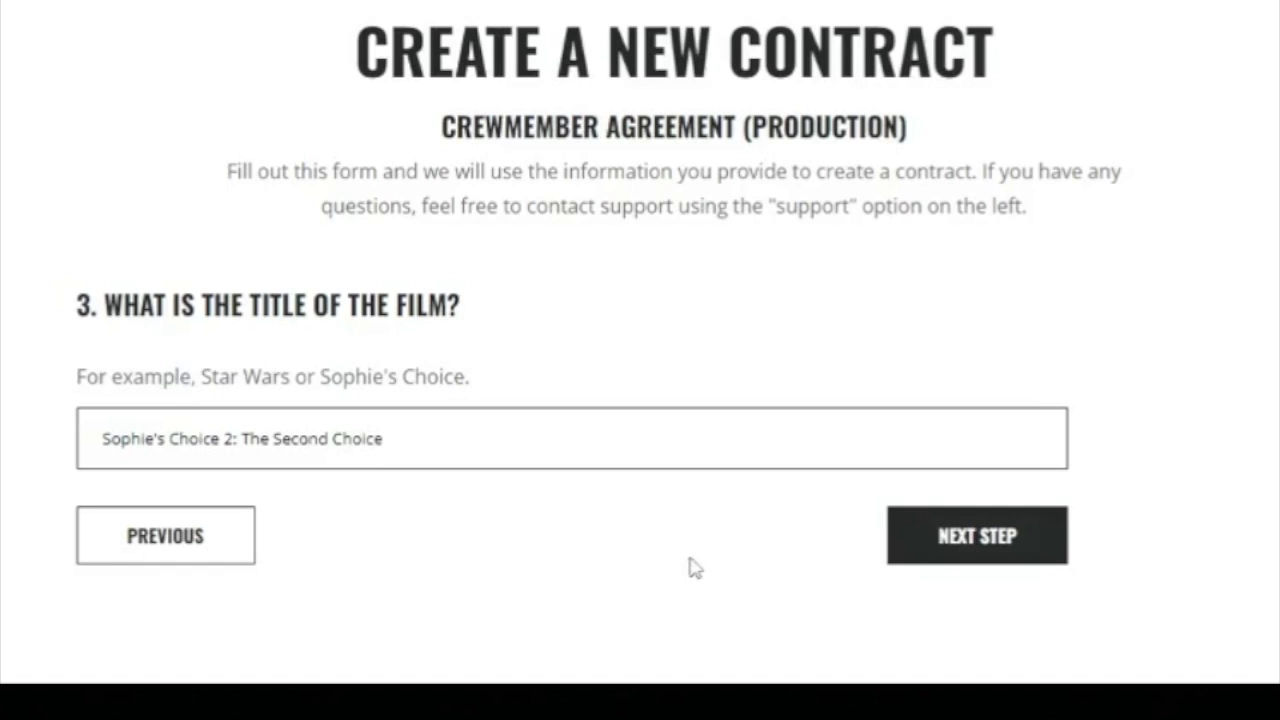
left_click(965, 537)
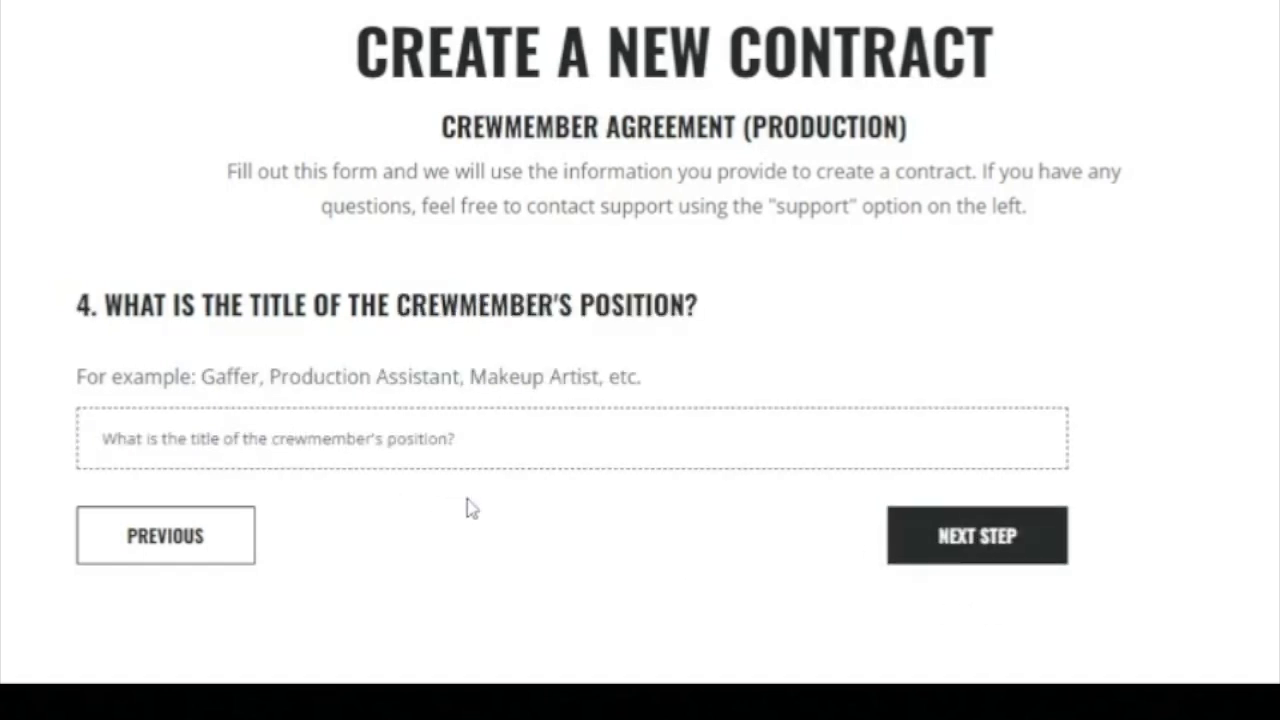
Set the crewmember's position to Gaffer.
double_click(245, 377)
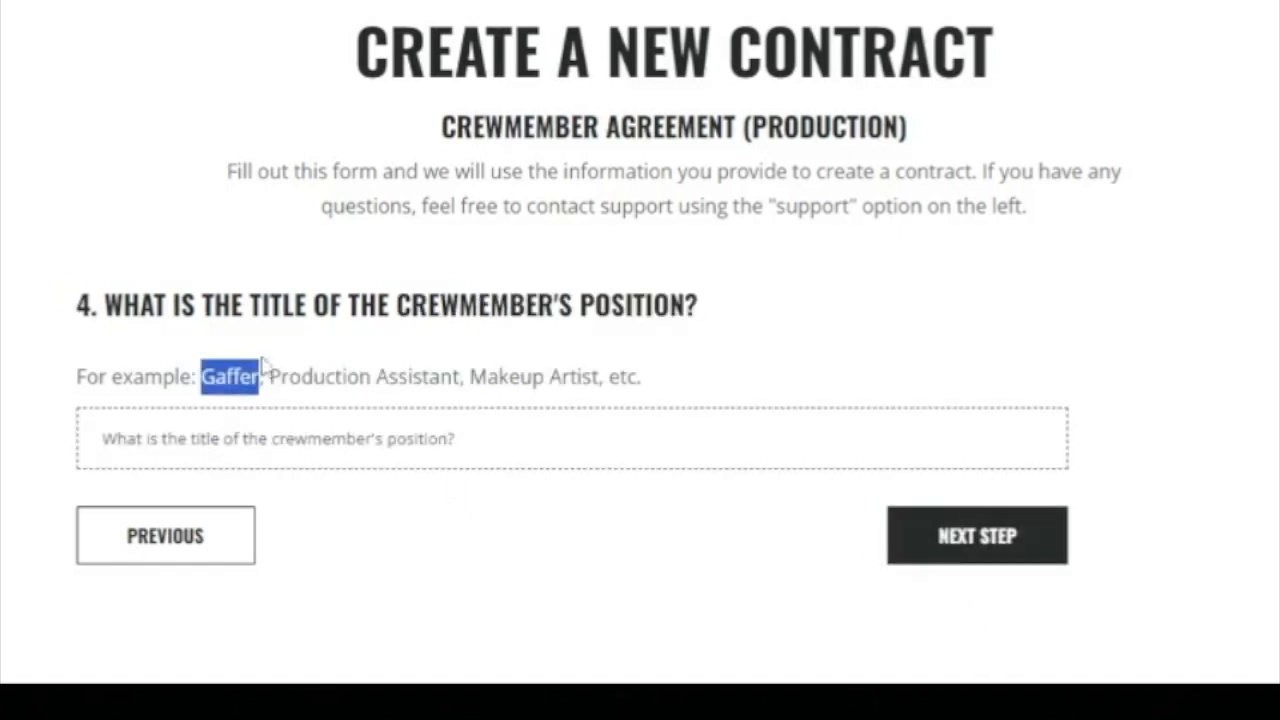
key("ctrl+c")
left_click(300, 440)
key("ctrl+v")
left_click(971, 530)
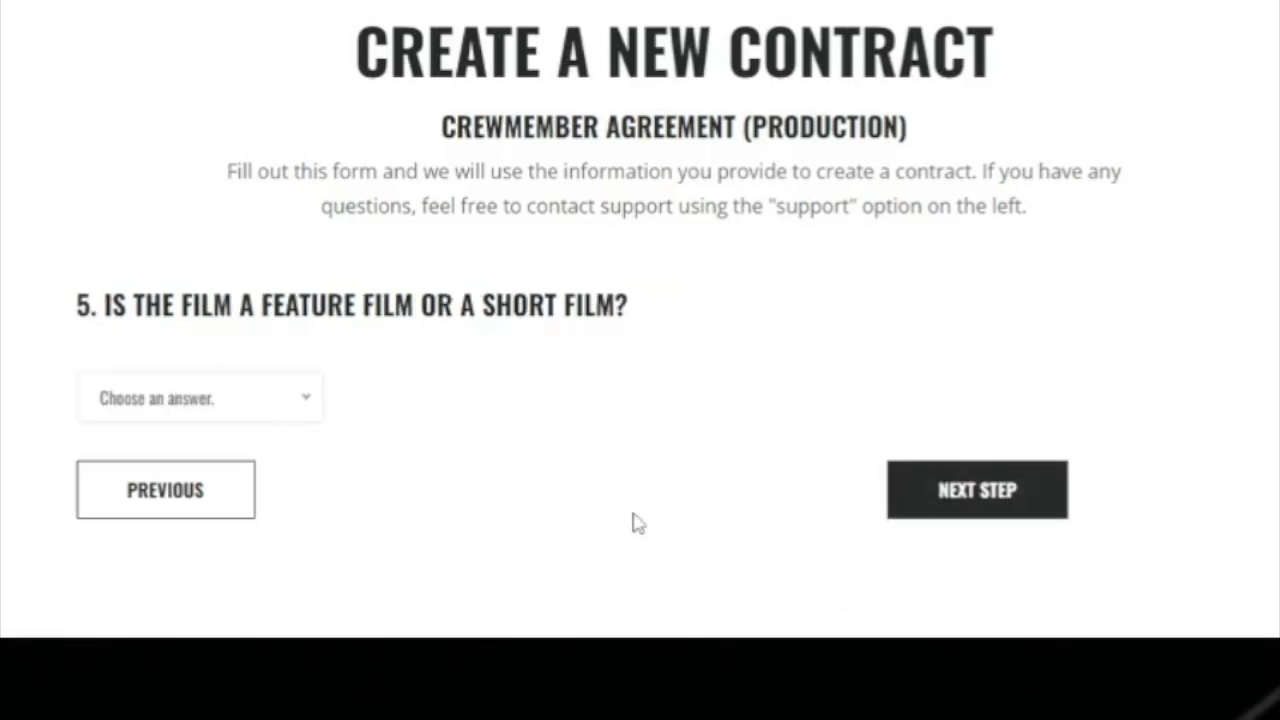
Mark the project as a feature film and choose to specify shooting dates.
left_click(308, 418)
left_click(262, 500)
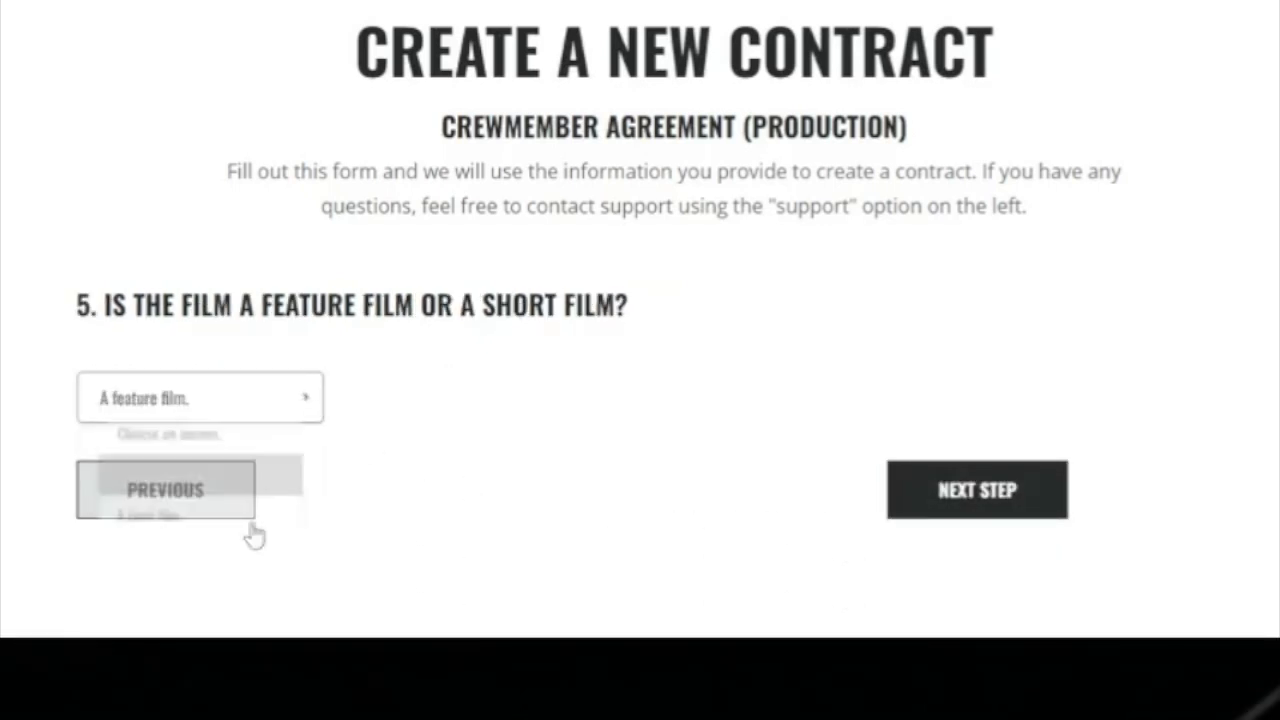
left_click(960, 495)
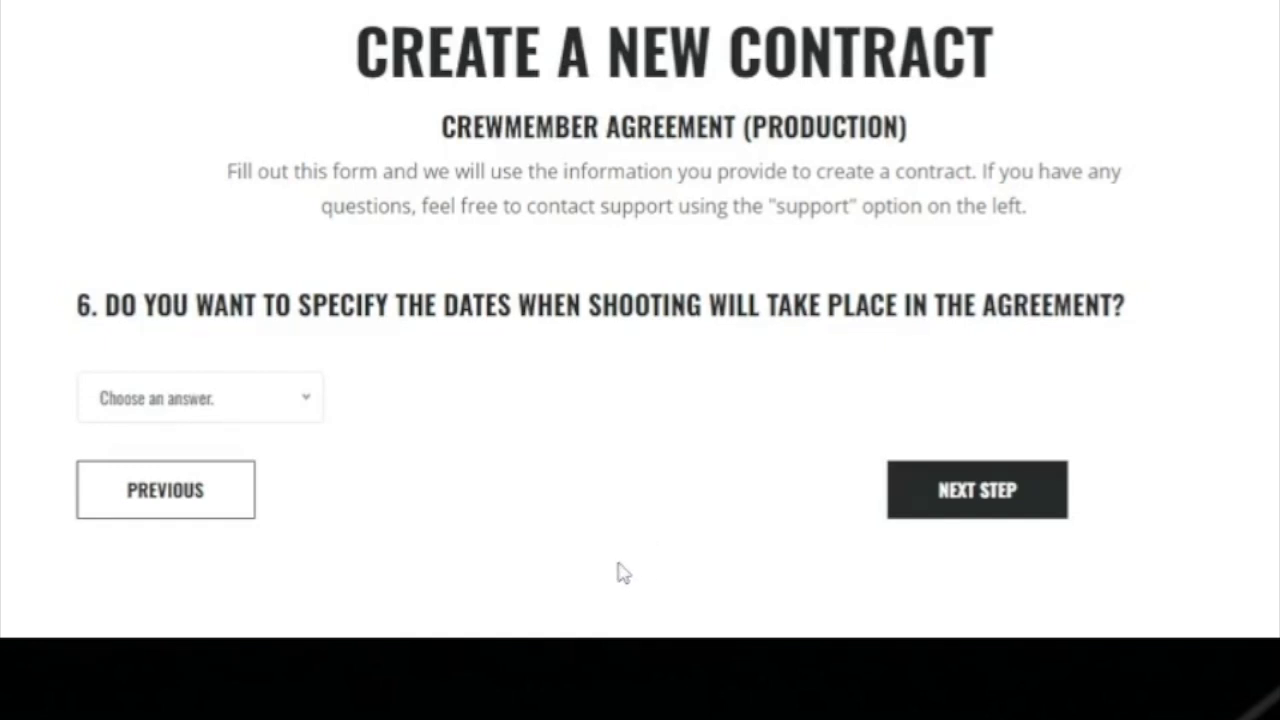
left_click(285, 412)
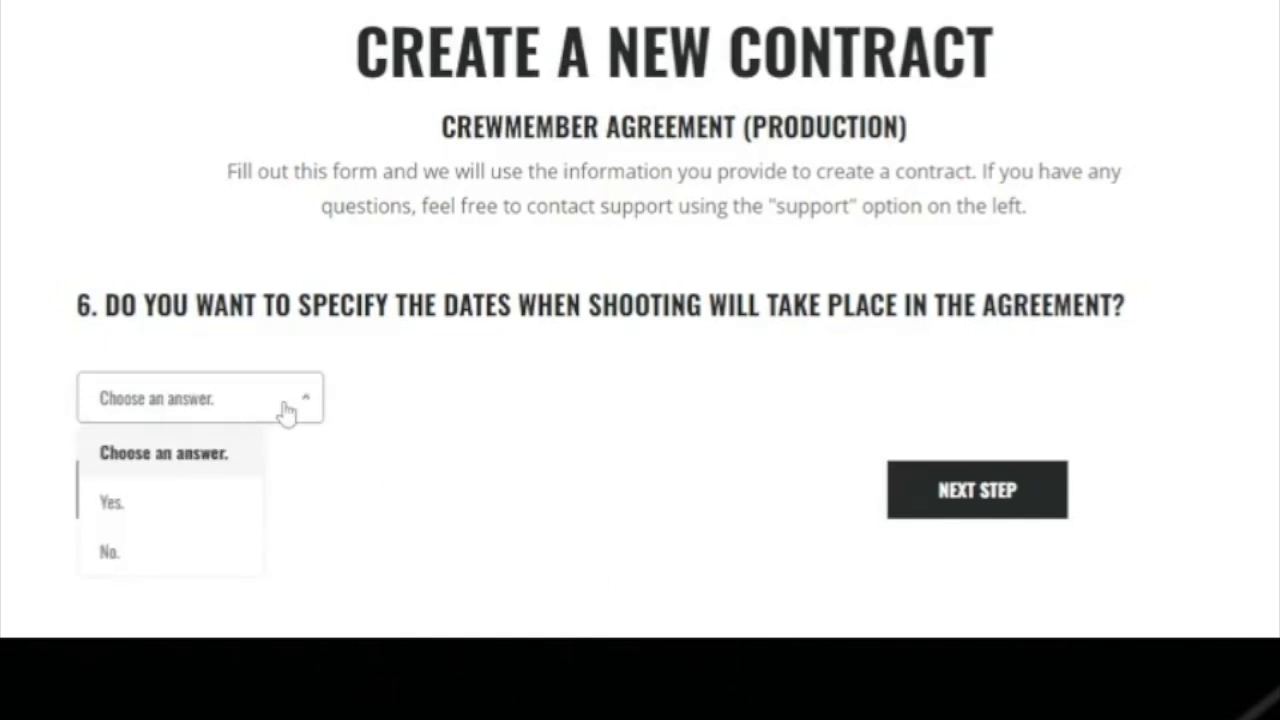
left_click(150, 505)
left_click(929, 517)
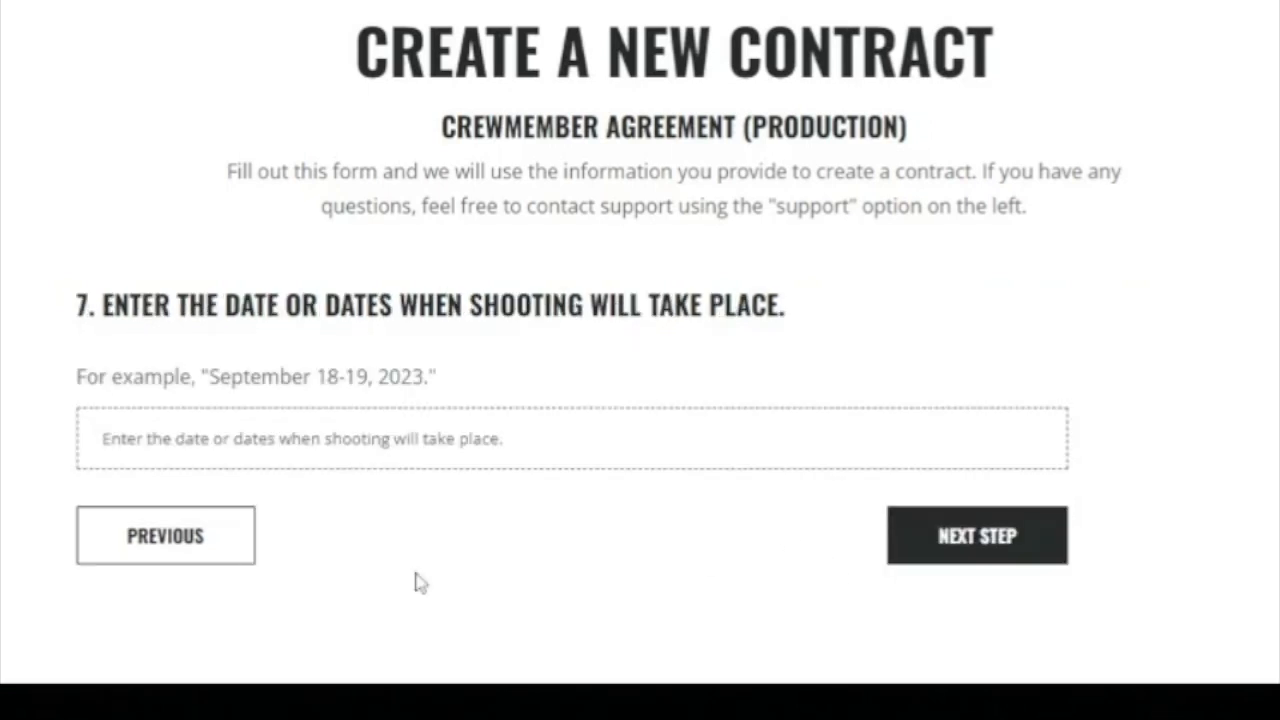
Enter shooting dates September 20-29, 2024.
left_click_drag(209, 376, 423, 376)
left_click(335, 439)
key("ctrl+v")
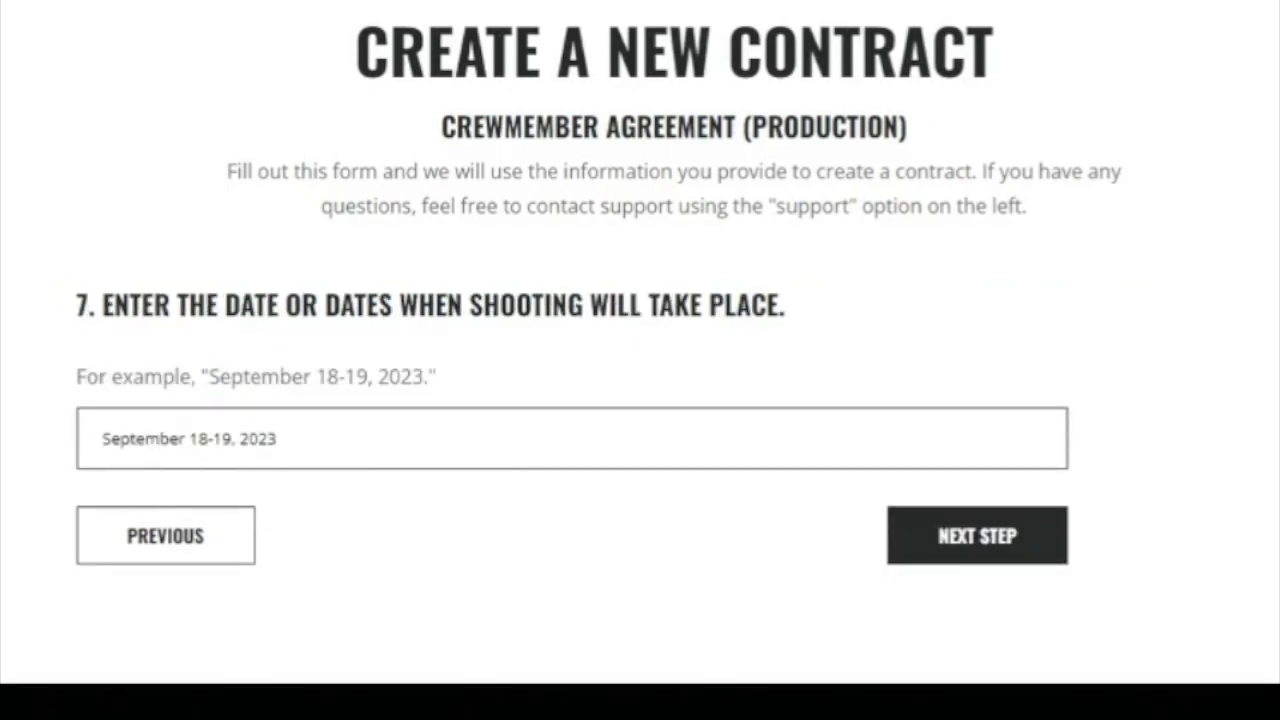
left_click(233, 439)
key("BackSpace")
key("BackSpace")
key("BackSpace")
key("BackSpace")
key("BackSpace")
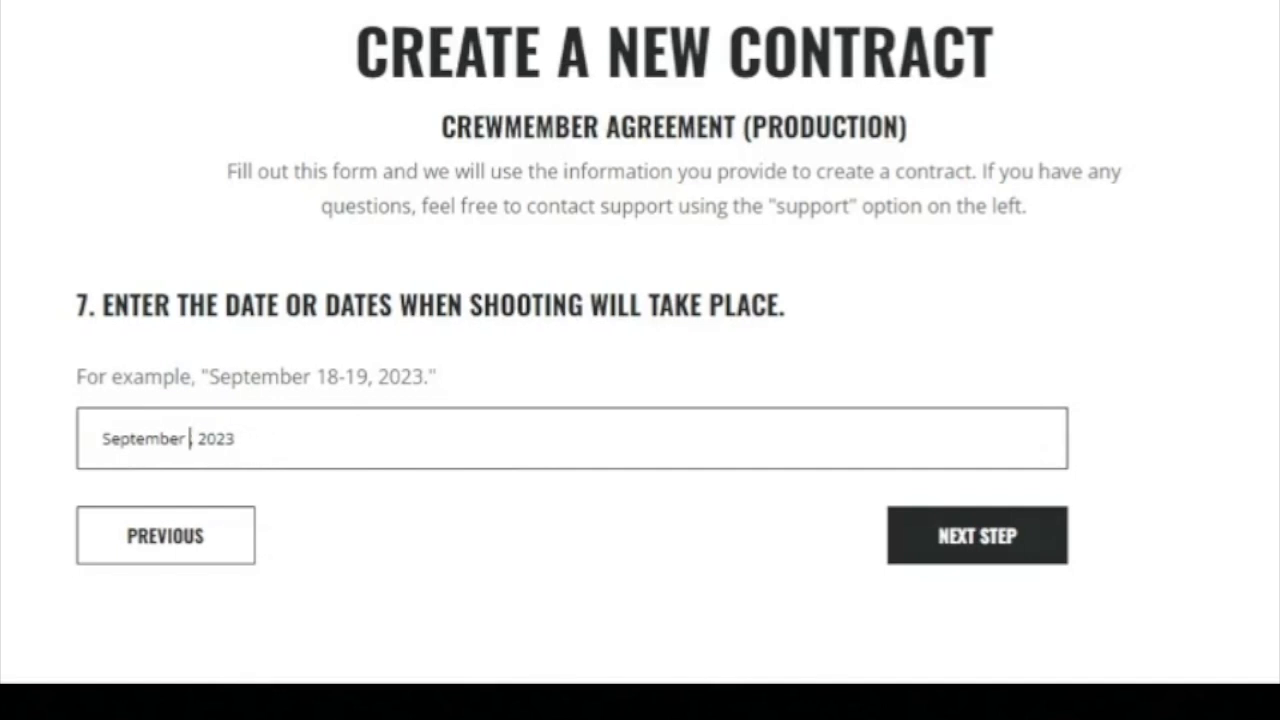
type("20-")
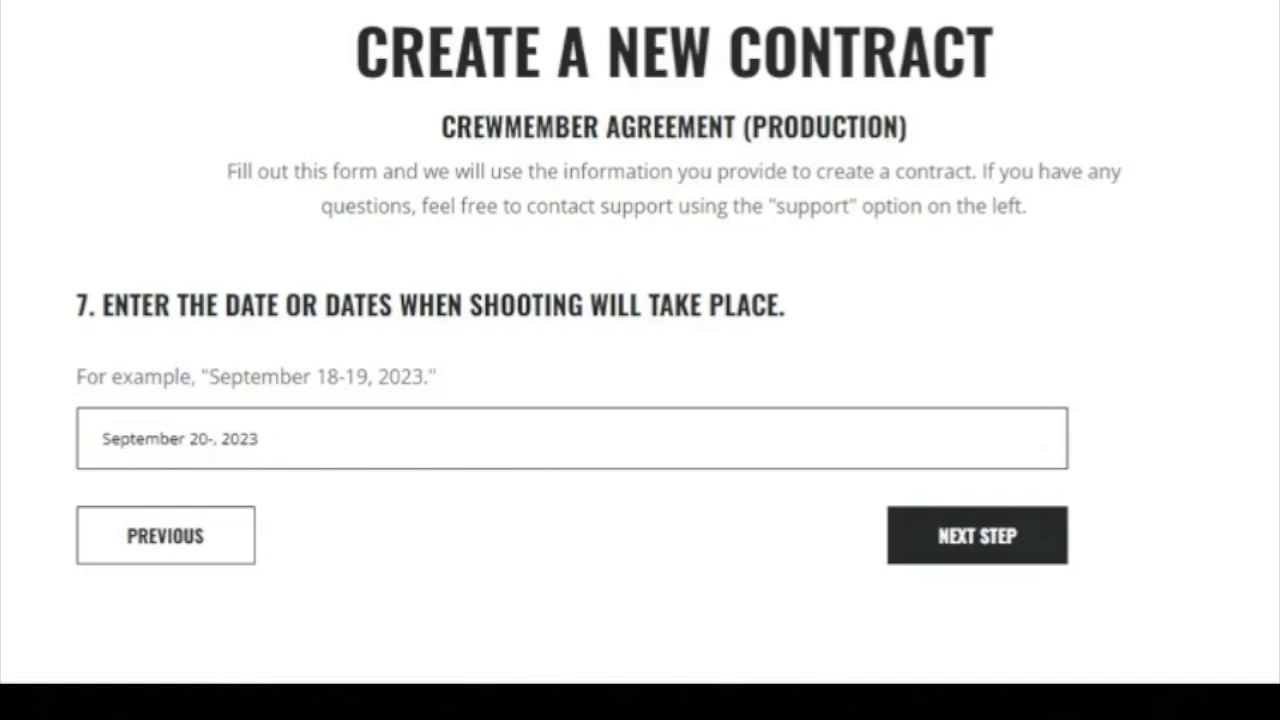
type("29")
key("Right")
key("Right")
key("Right")
key("Right")
key("Right")
key("Right")
key("BackSpace")
type("4")
left_click(970, 540)
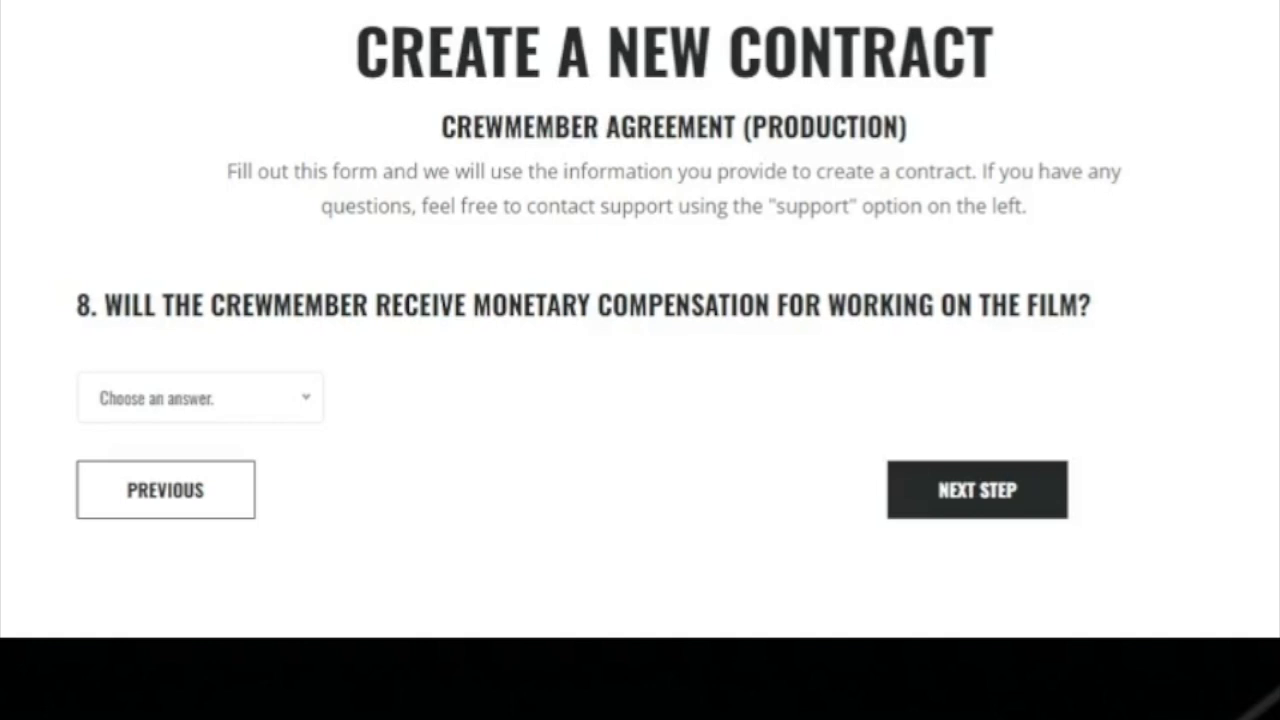
Answer Yes to monetary compensation and Yes to guaranteed compensation.
left_click(297, 414)
left_click(176, 518)
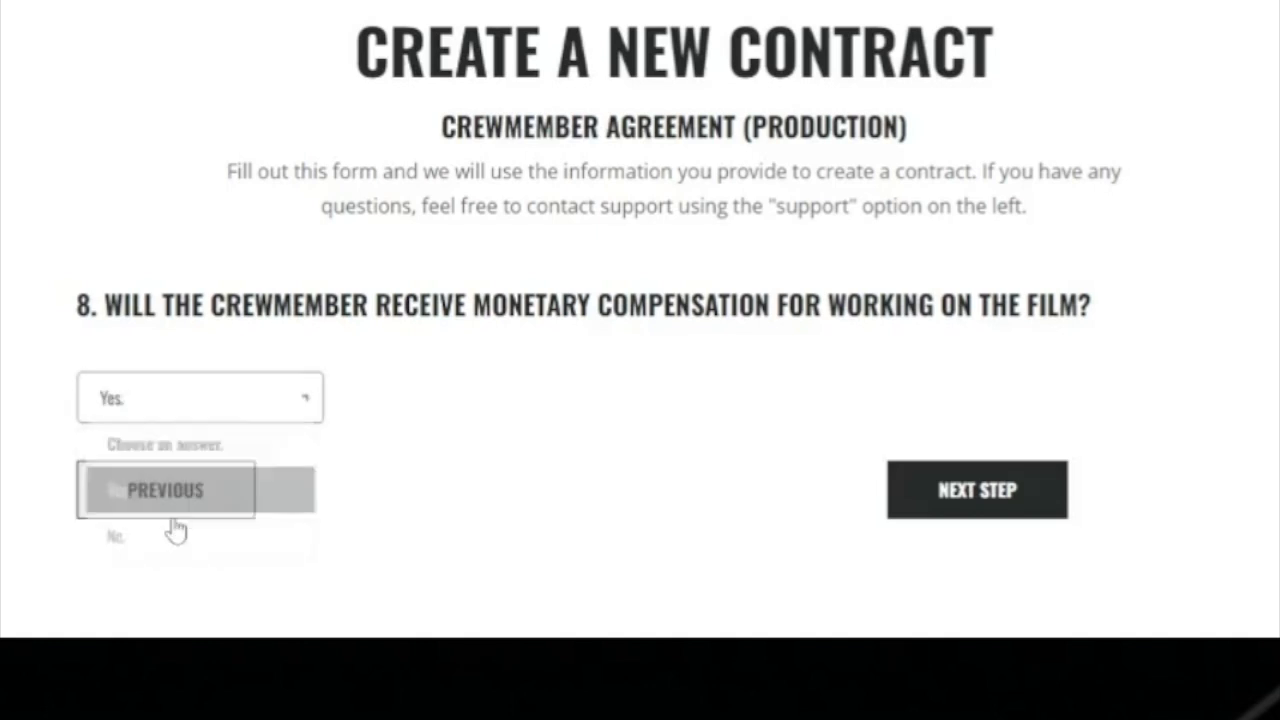
left_click(931, 494)
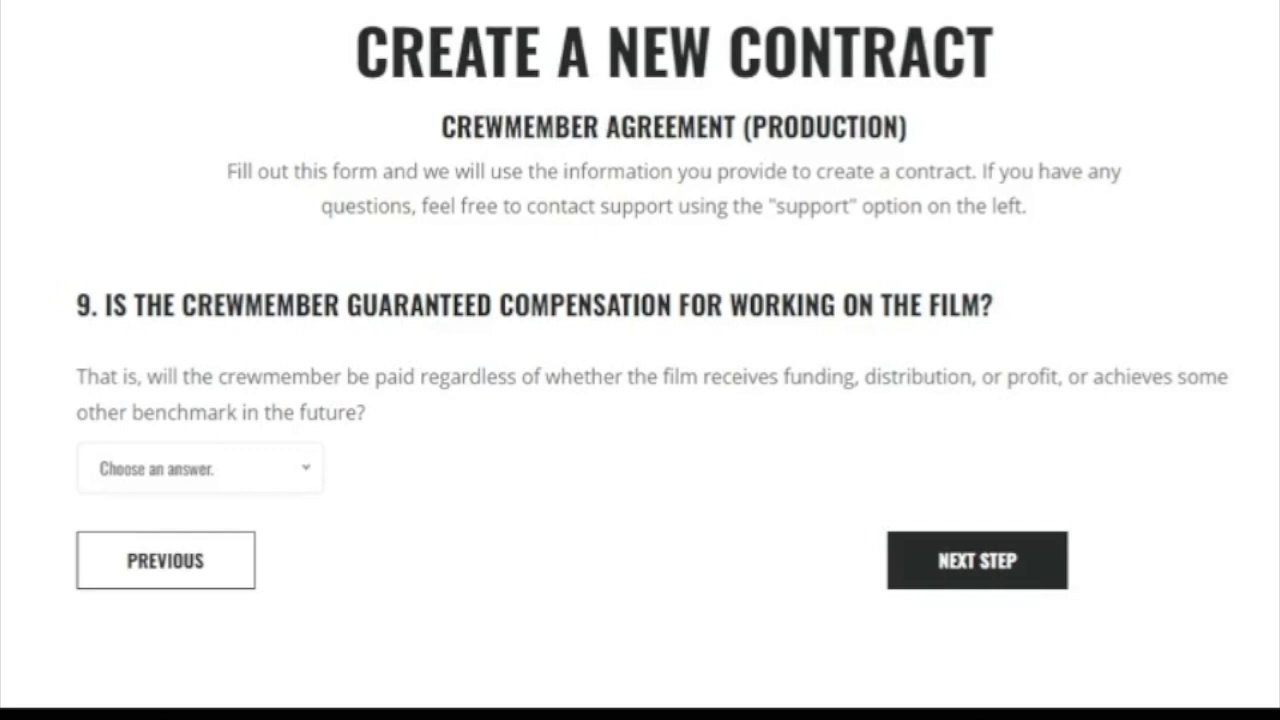
left_click(310, 478)
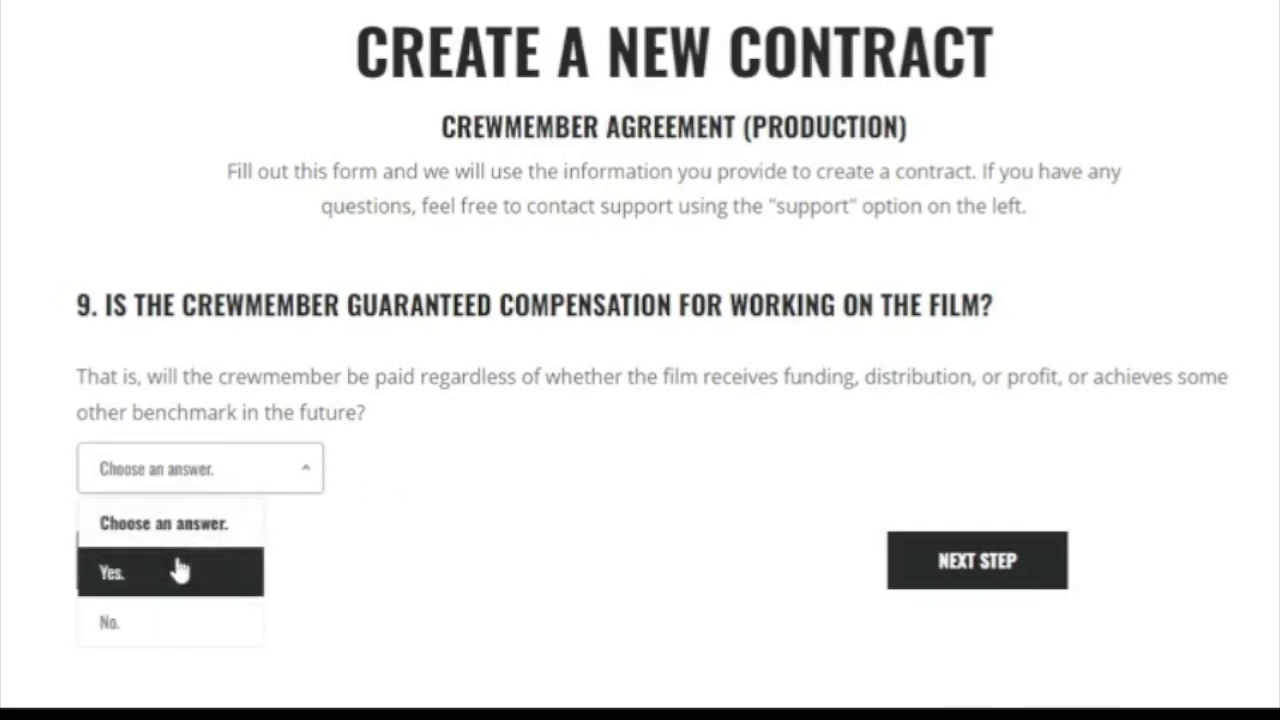
left_click(177, 571)
left_click(974, 569)
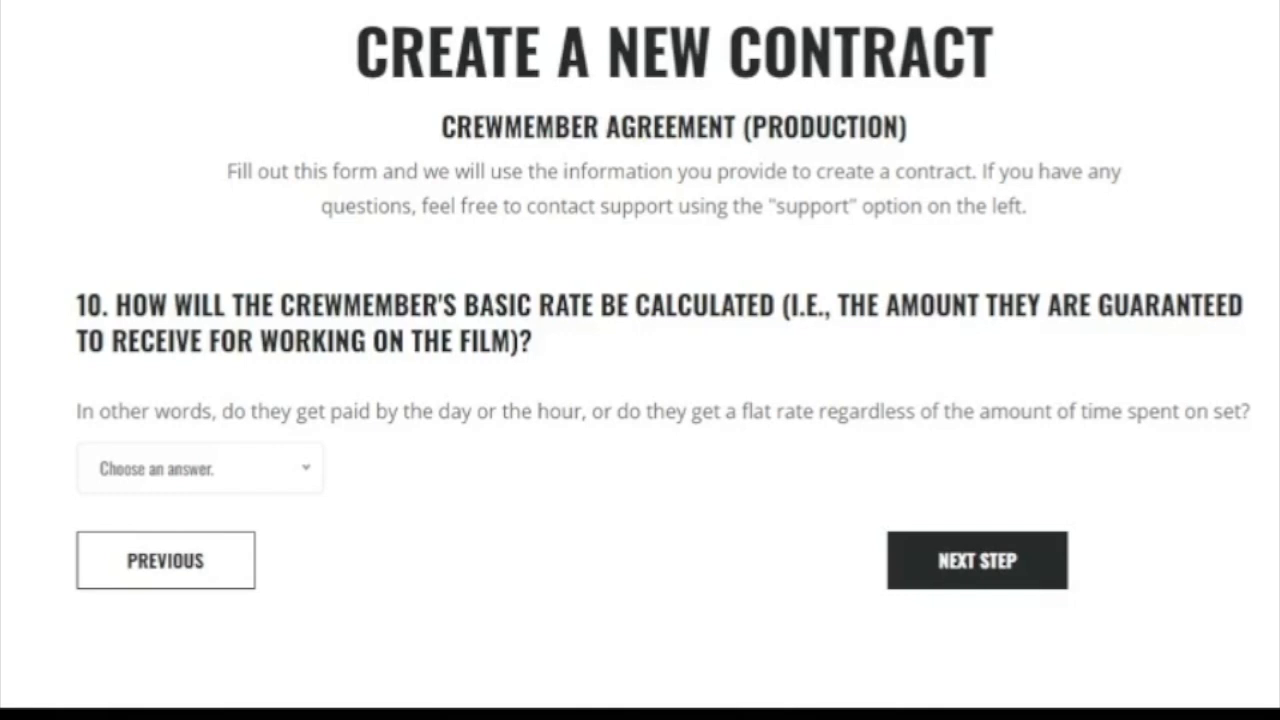
Pay the crewmember a daily basic rate of $400.
left_click(299, 466)
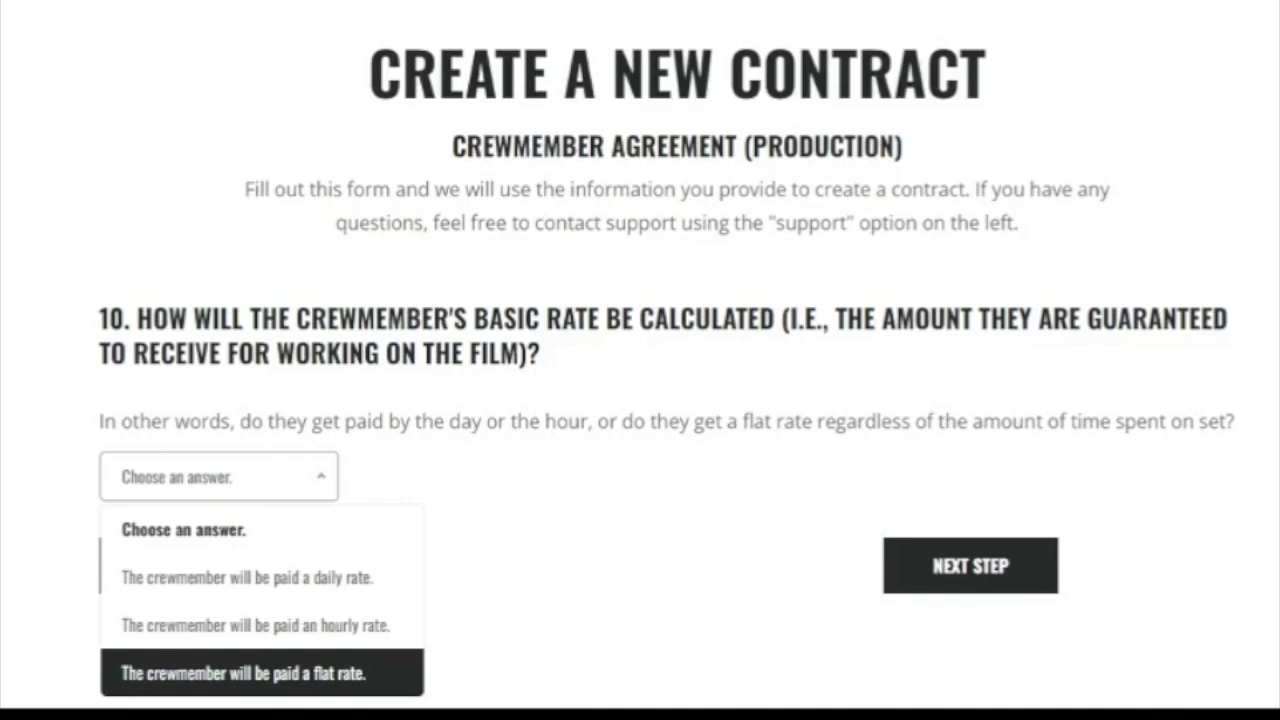
left_click(250, 576)
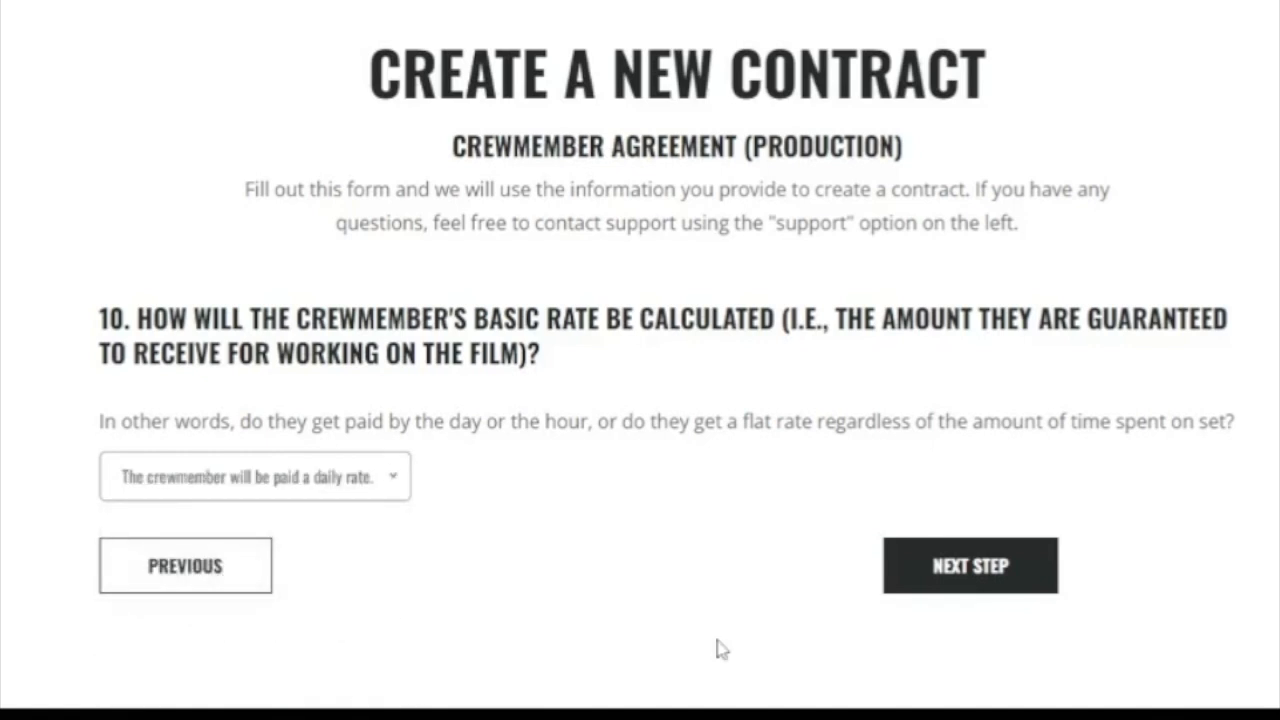
left_click(969, 573)
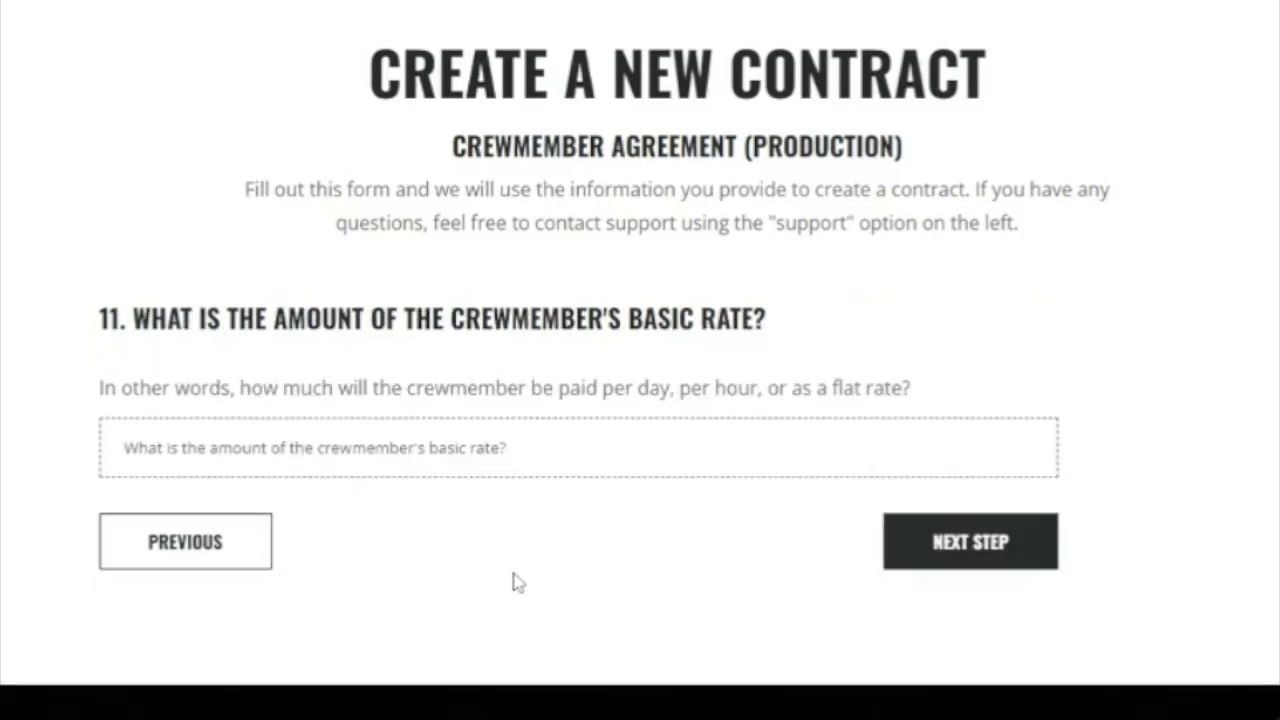
left_click(436, 455)
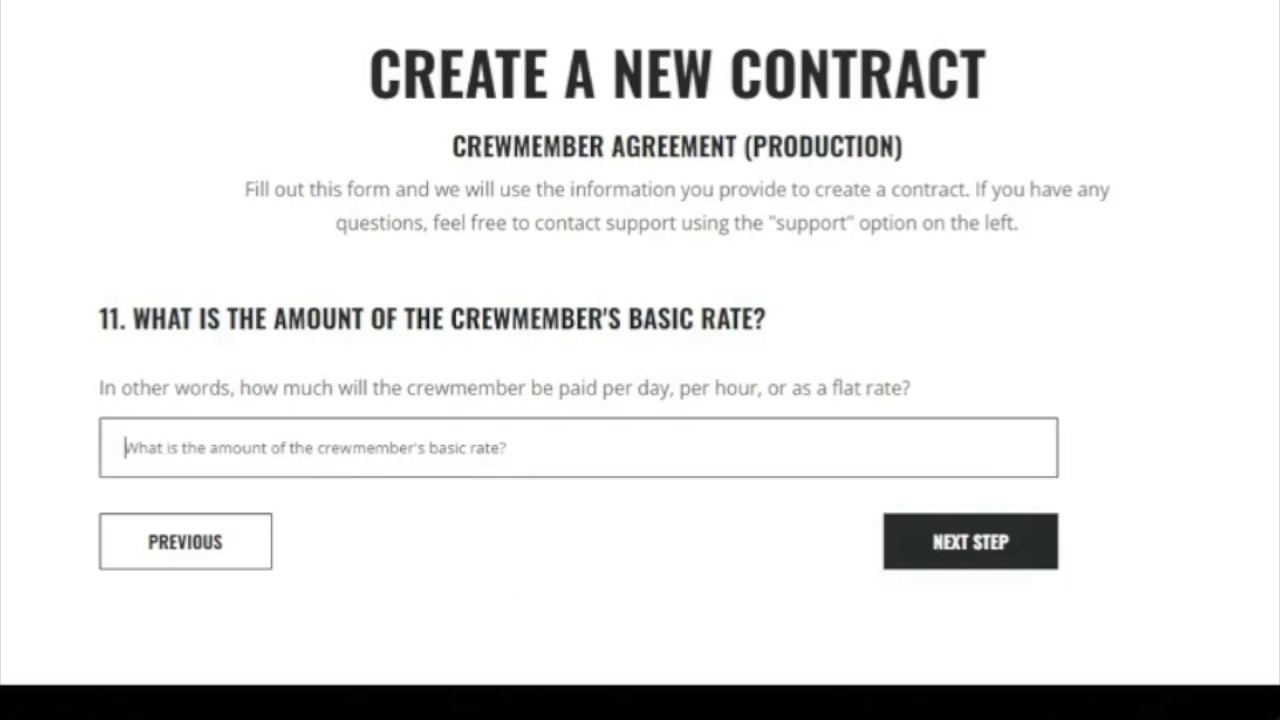
type("$400")
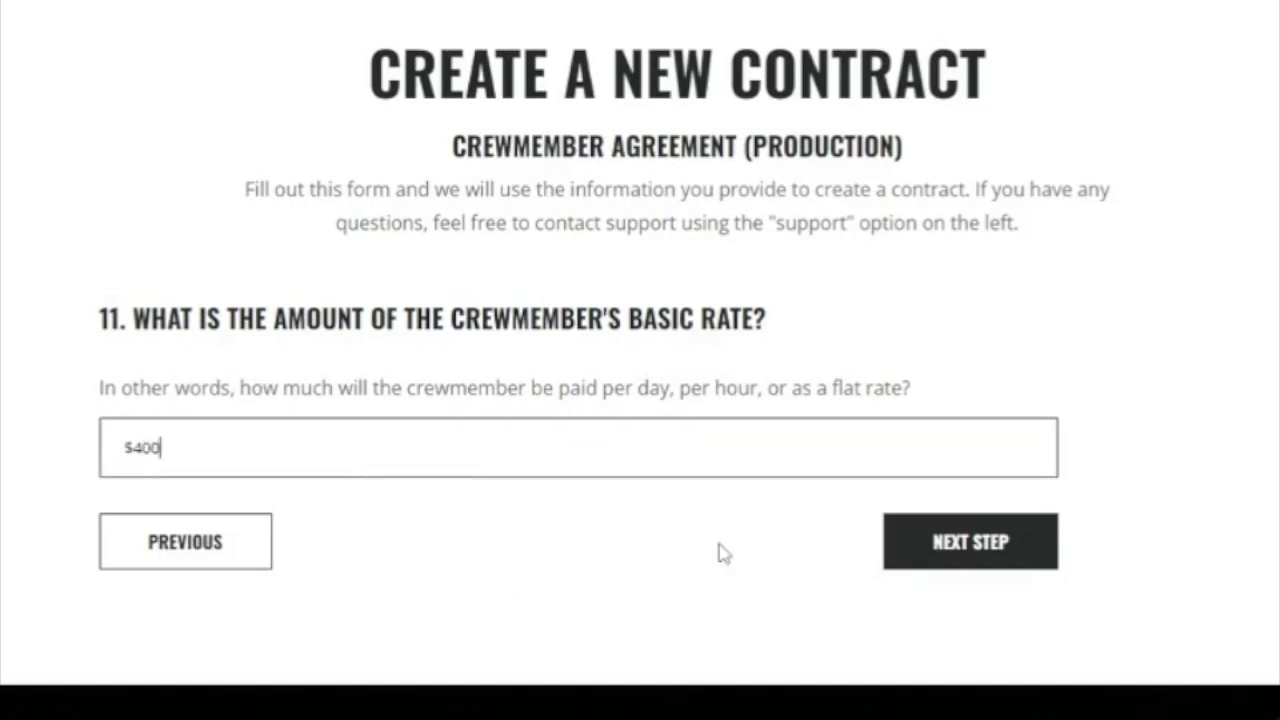
left_click(925, 548)
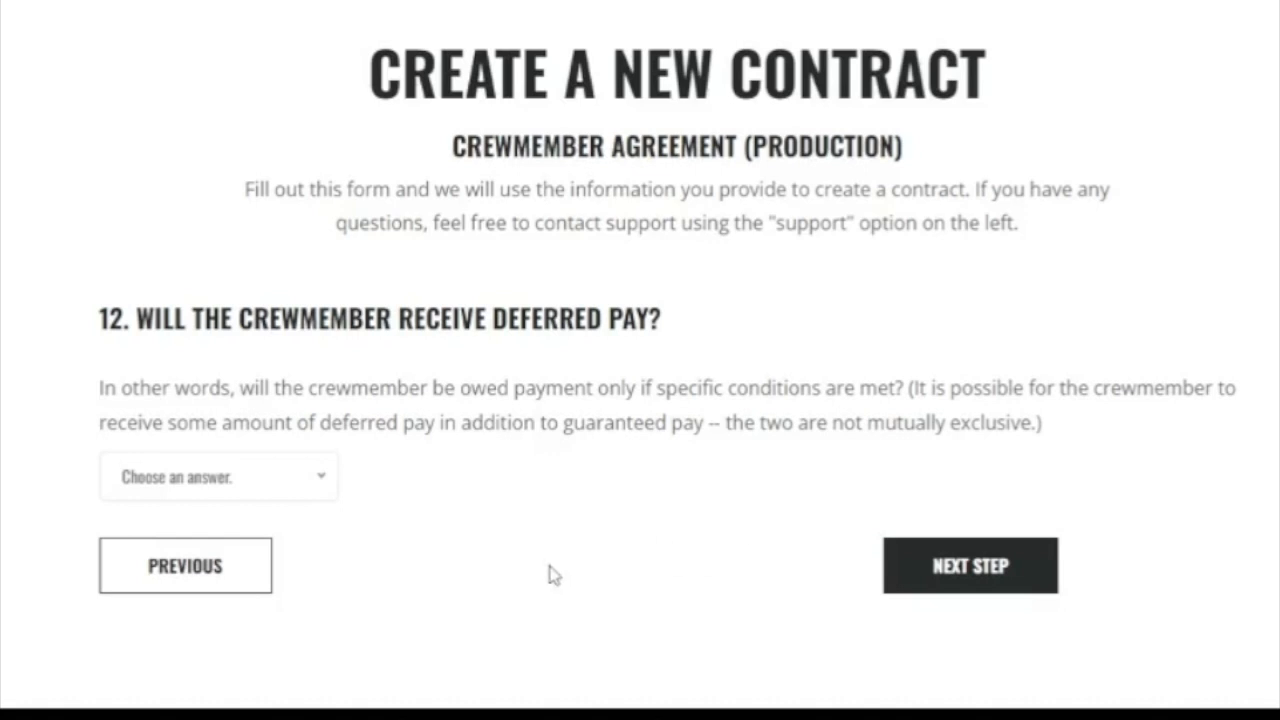
left_click(323, 486)
Answer No to deferred pay.
left_click(230, 643)
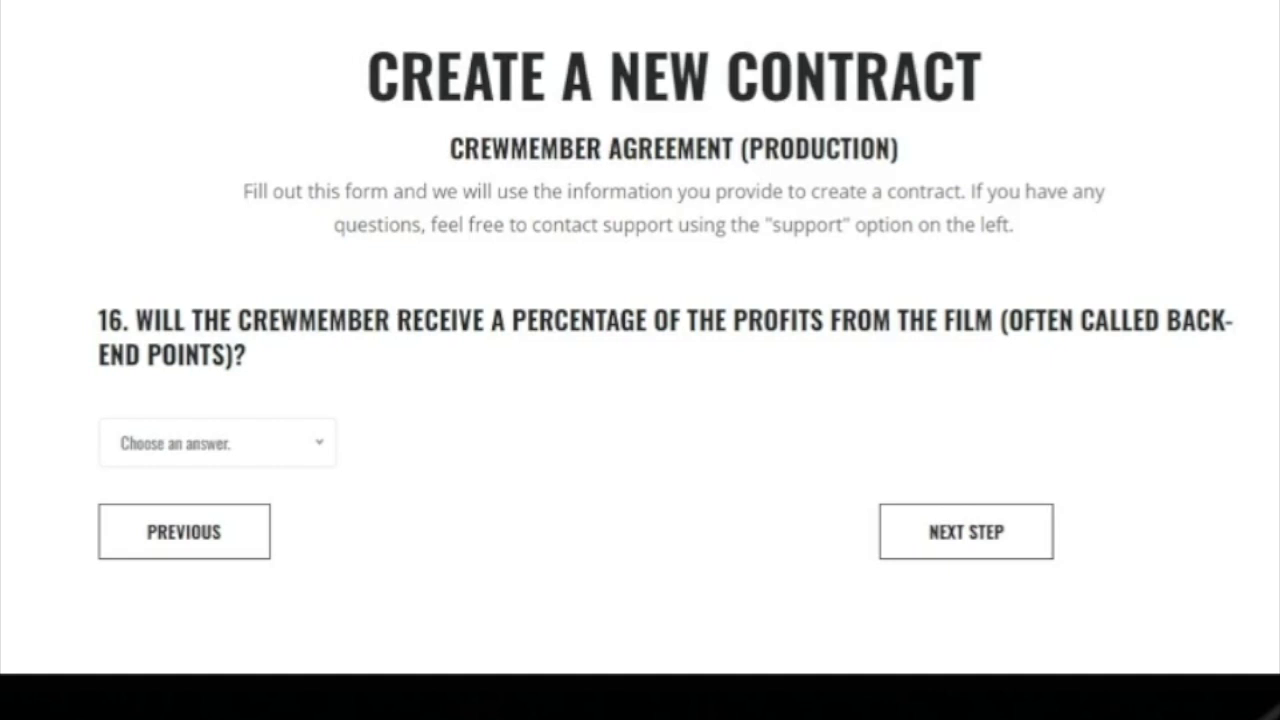
Answer Yes to the crewmember receiving a percentage of the film's profits.
left_click(320, 450)
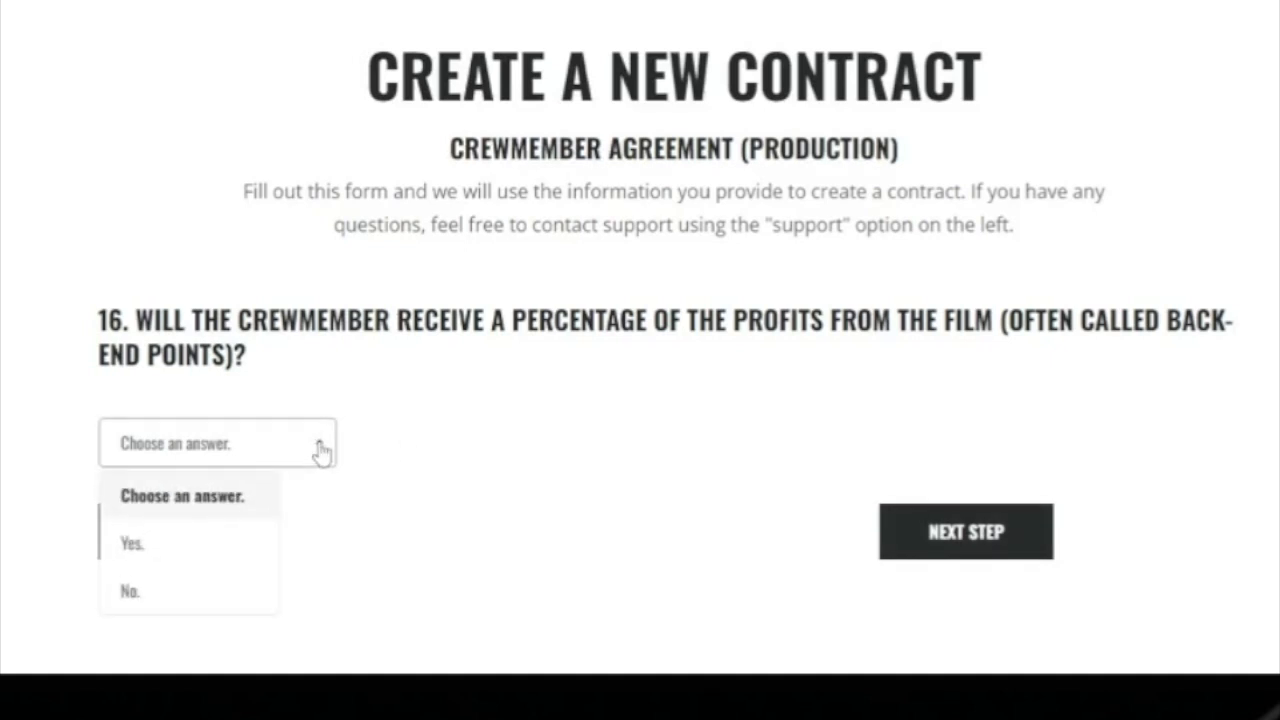
left_click(186, 545)
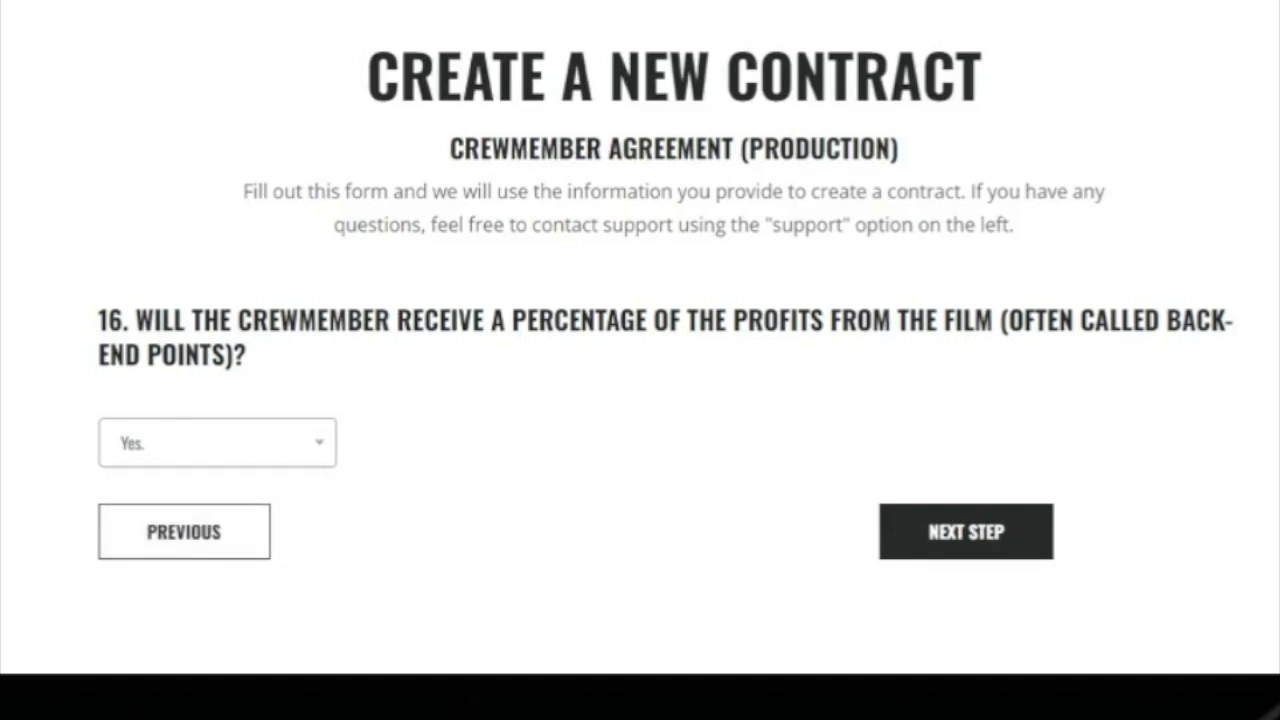
left_click(914, 530)
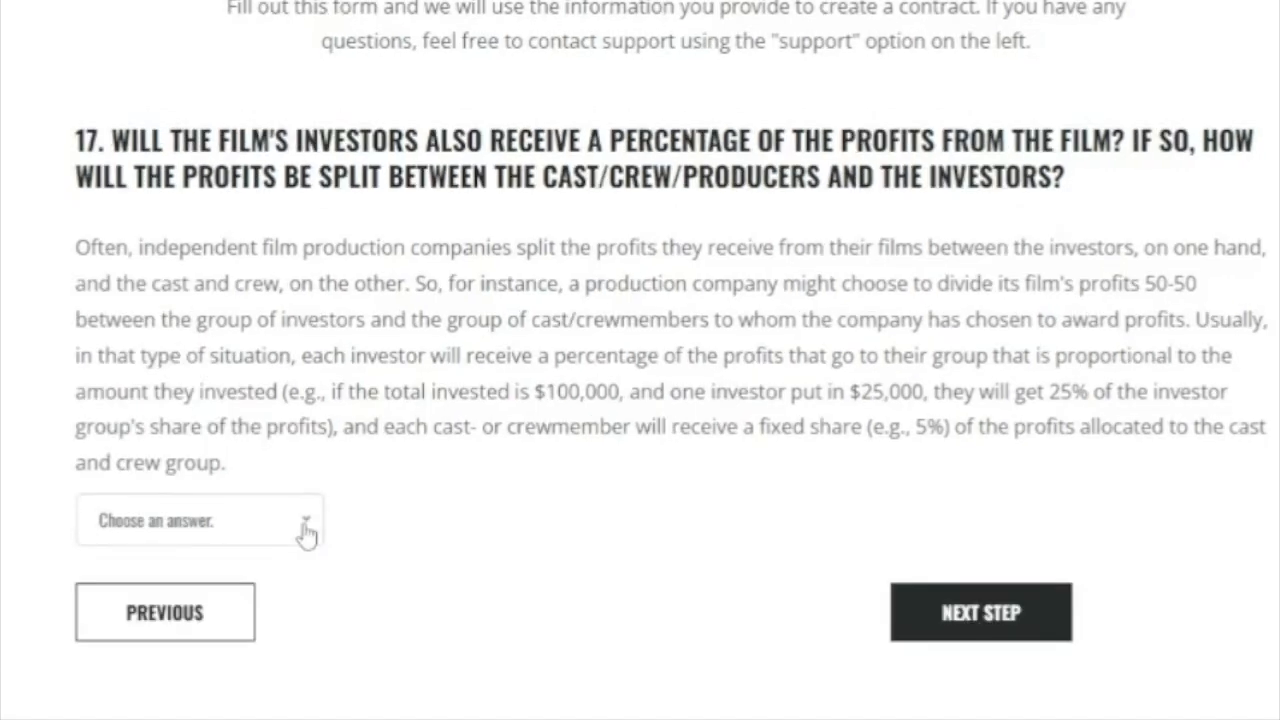
Repay investors first then split profits 50-50, giving the crewmember 3%.
left_click(305, 530)
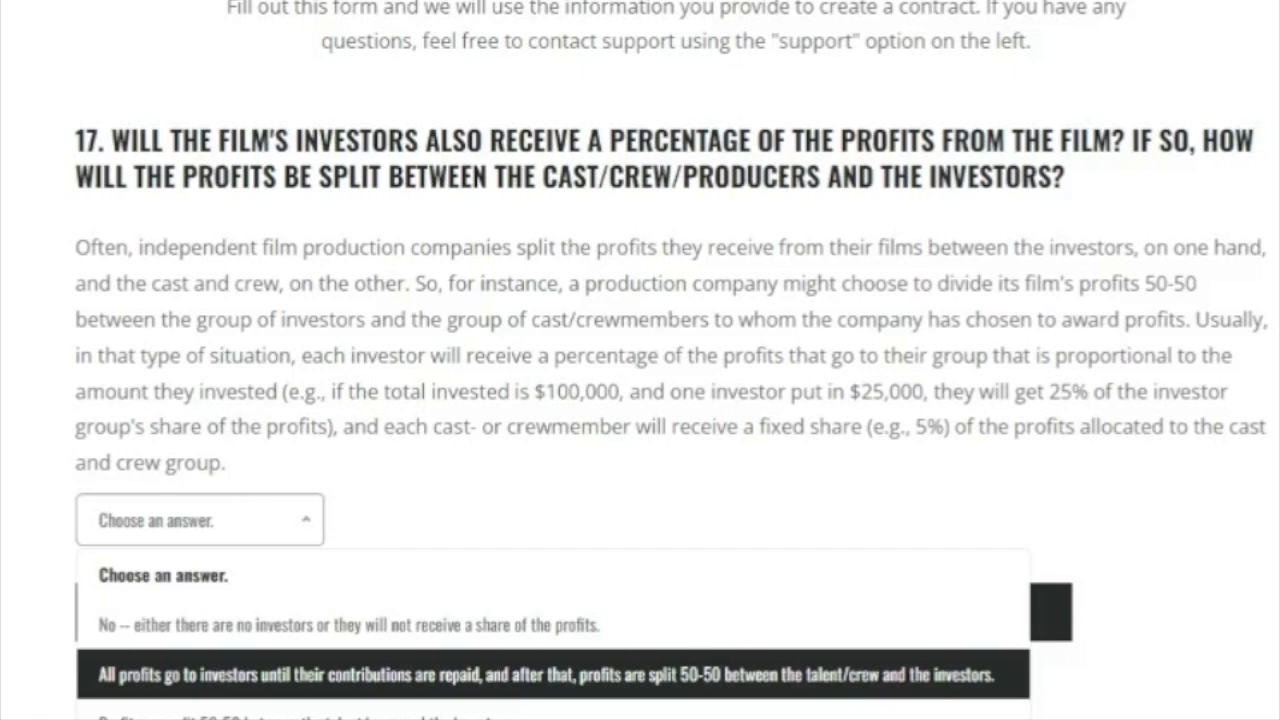
left_click(163, 684)
left_click(960, 623)
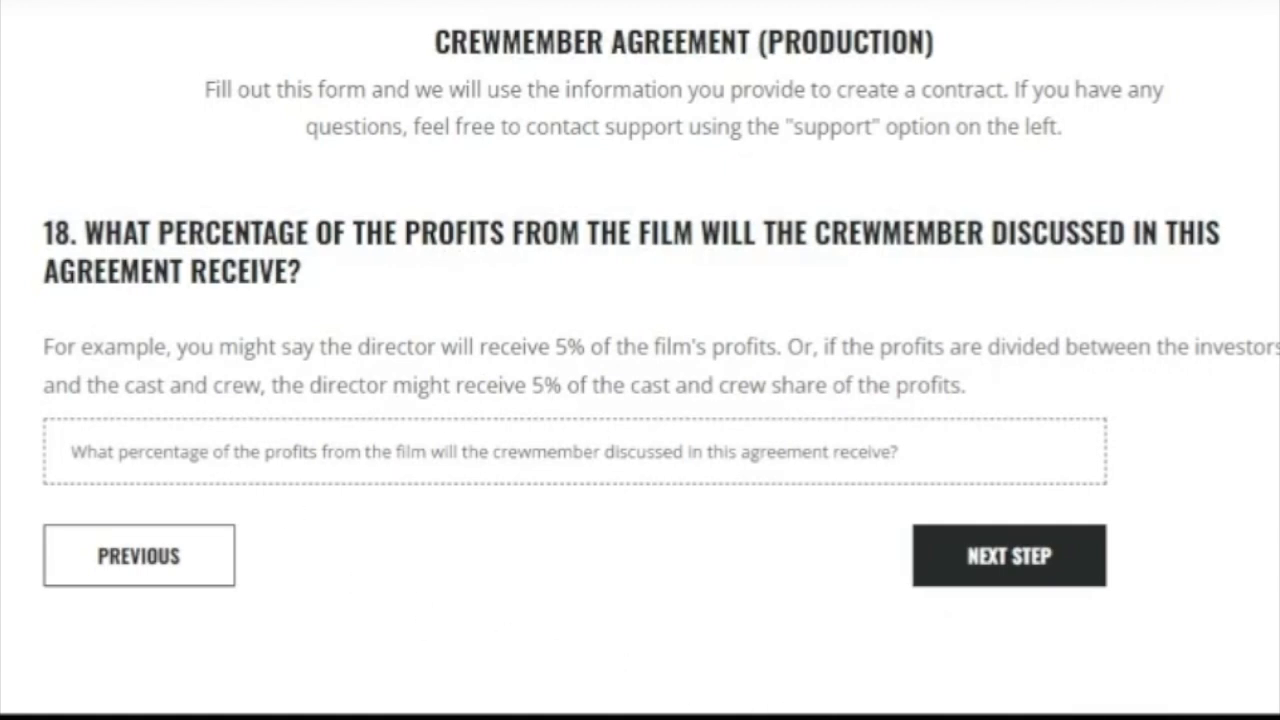
left_click(300, 455)
type("3")
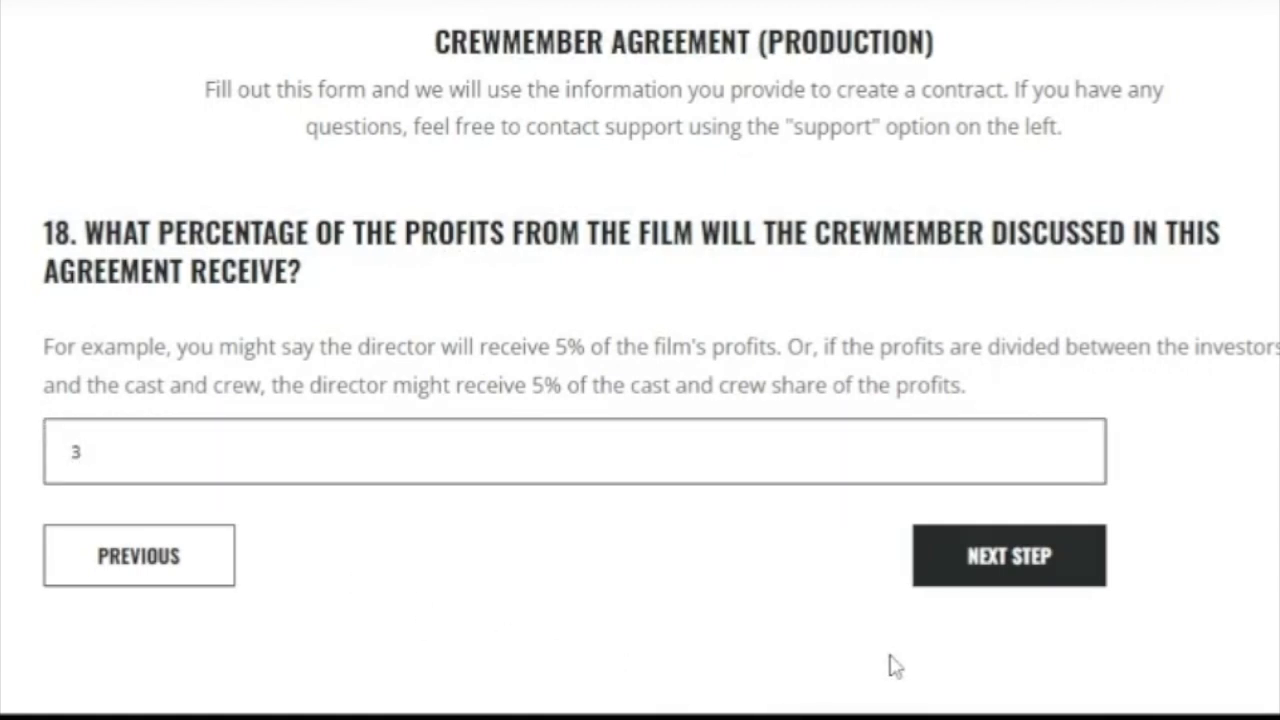
left_click(980, 566)
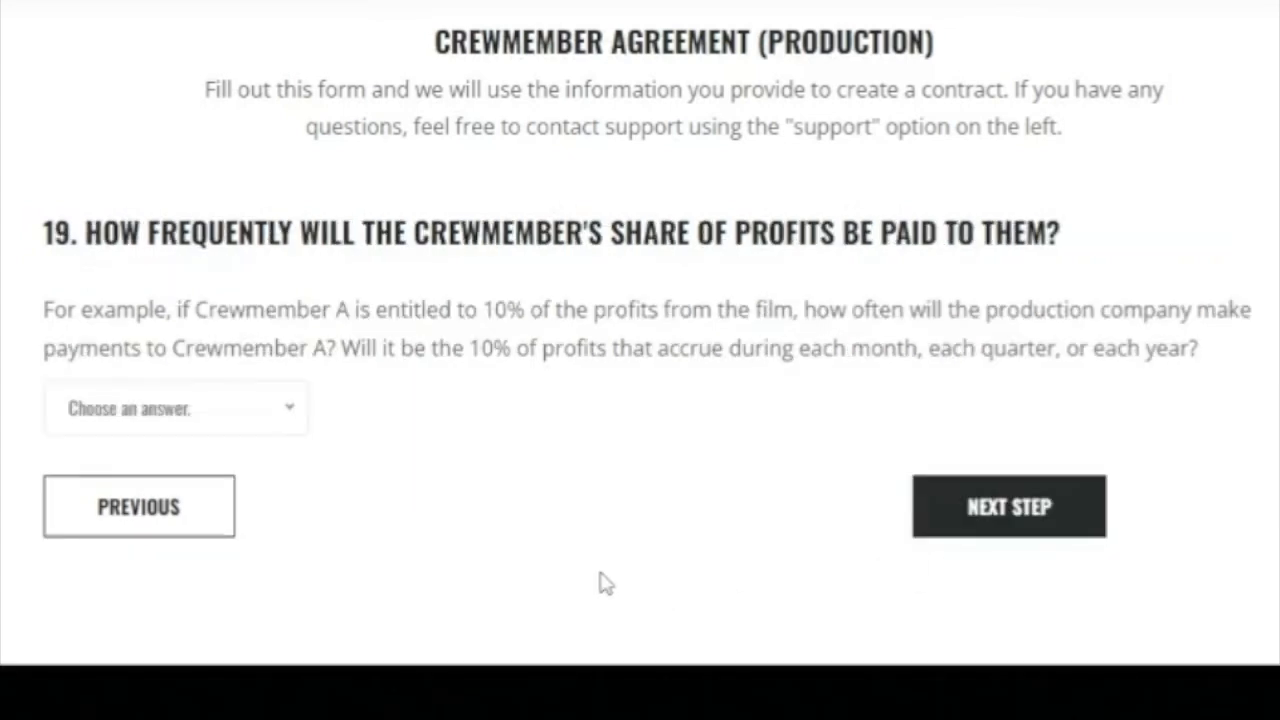
Pay the profit share quarterly and answer Yes to expense compensation.
left_click(288, 413)
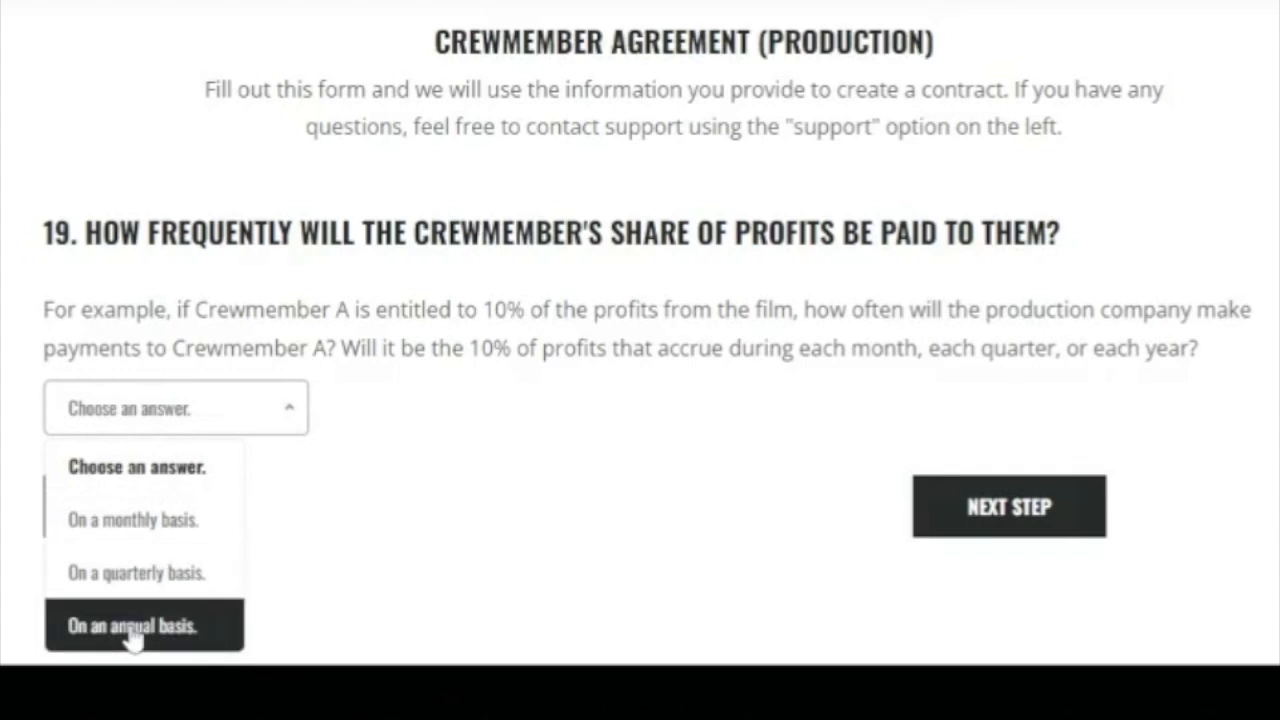
left_click(135, 590)
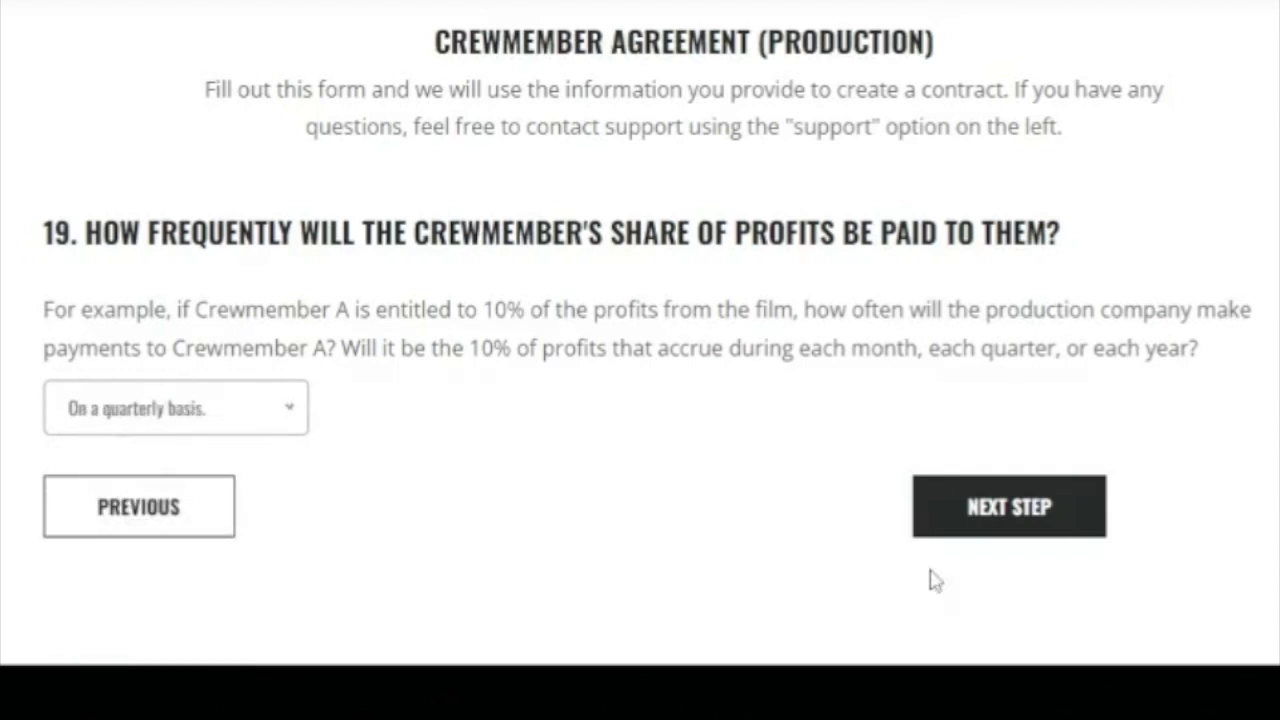
left_click(986, 516)
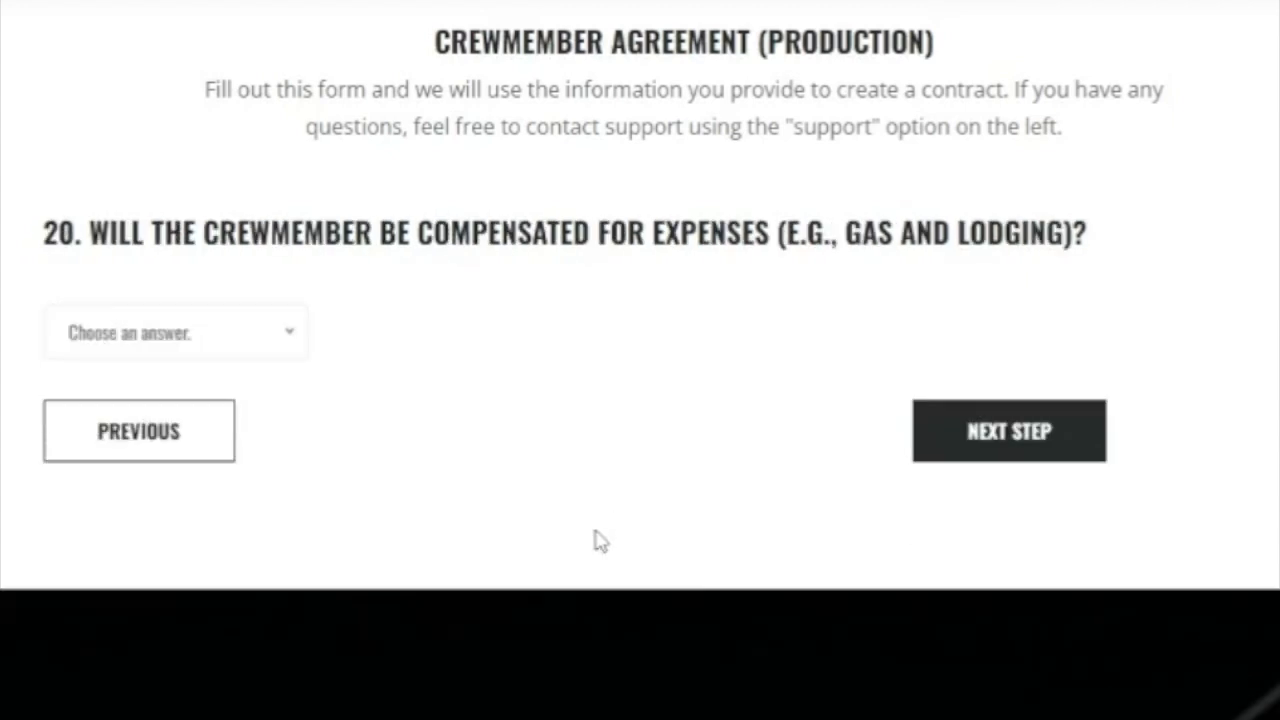
left_click(289, 336)
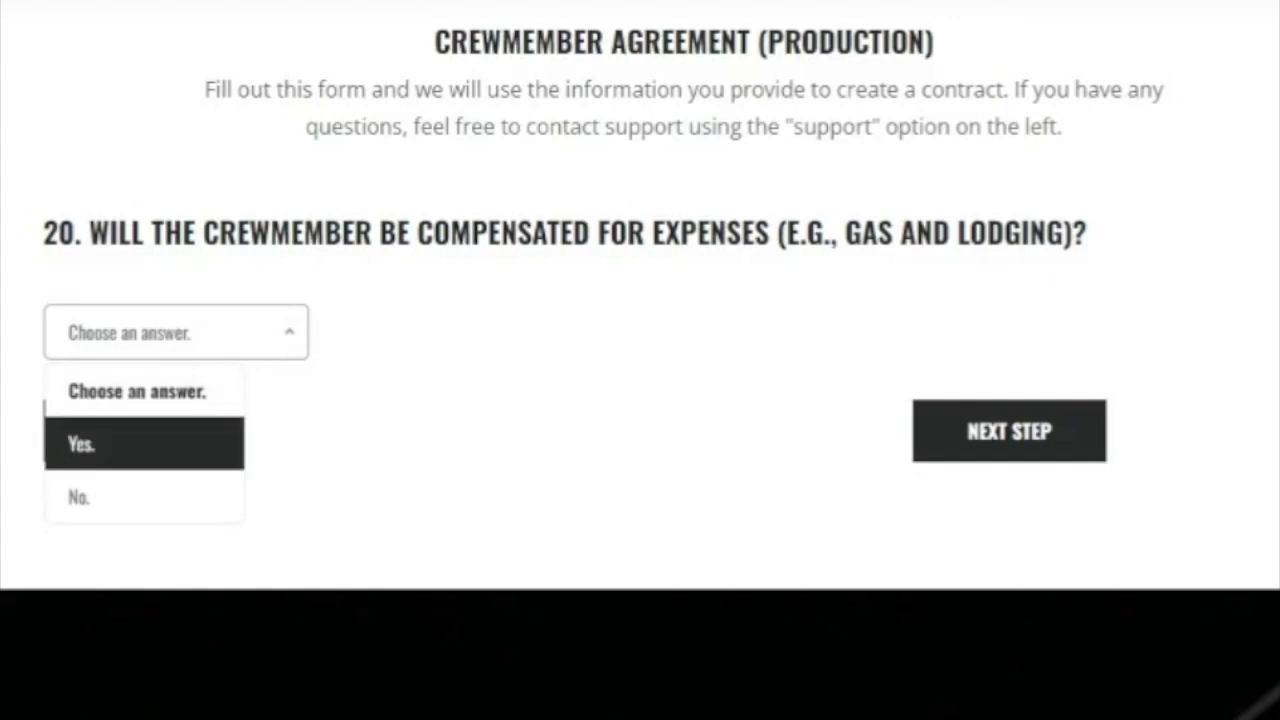
left_click(140, 447)
left_click(964, 452)
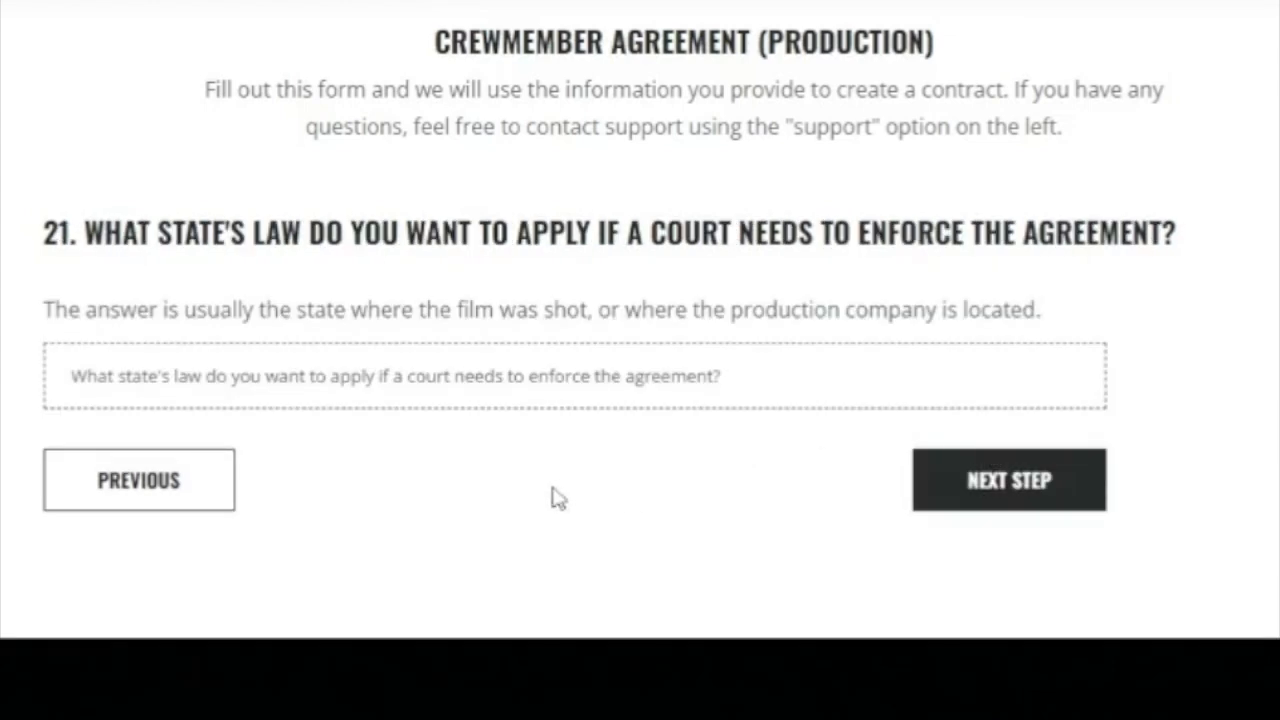
Enter California as the state whose law governs the agreement.
left_click(574, 376)
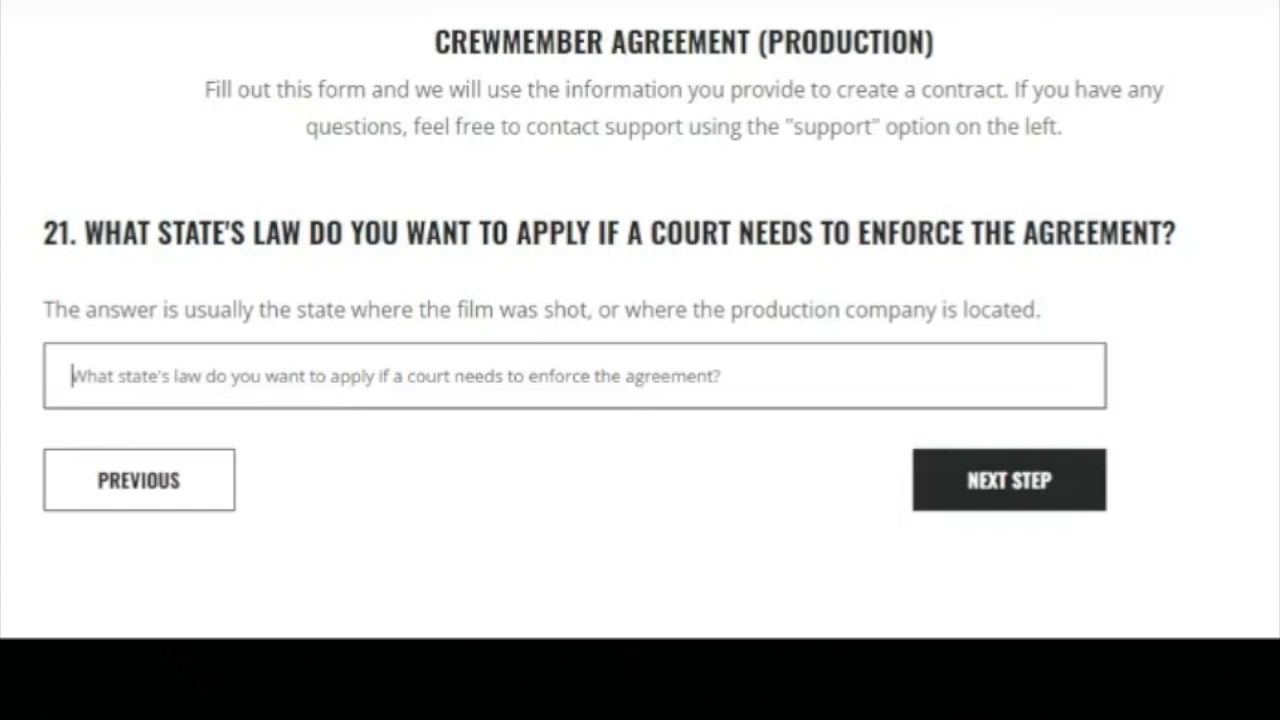
type("California")
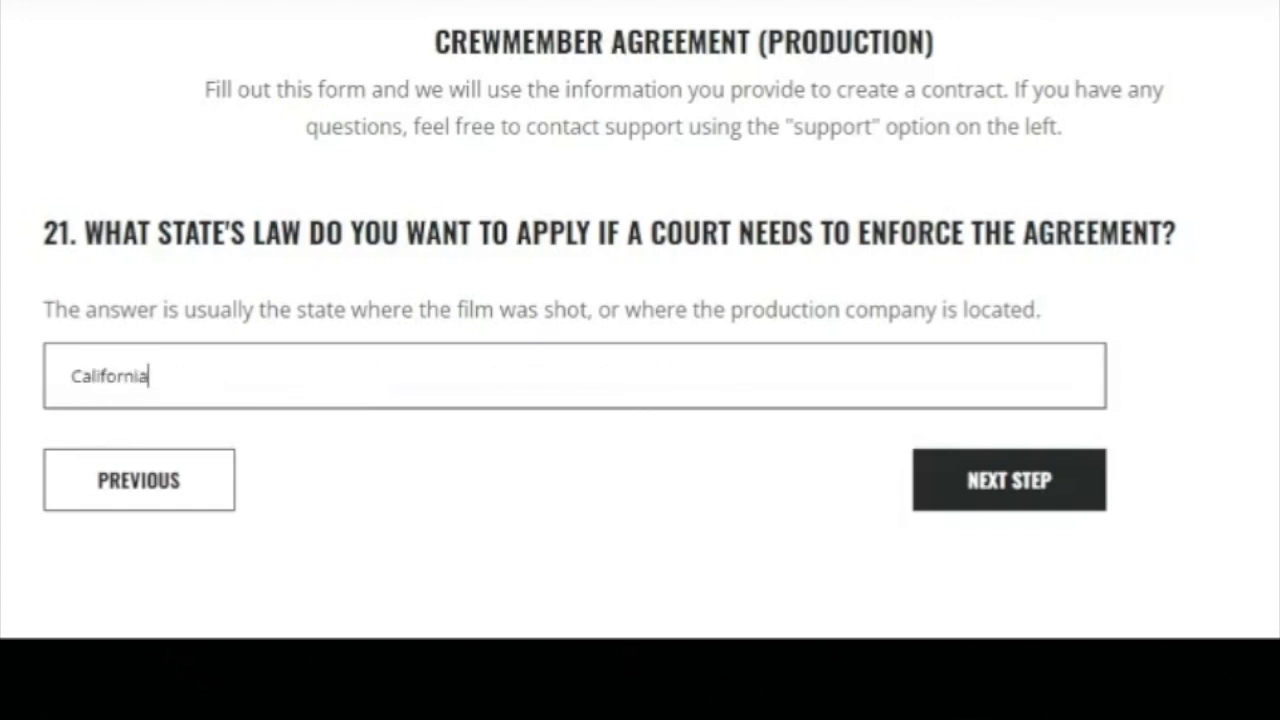
key("ctrl+a")
left_click(566, 612)
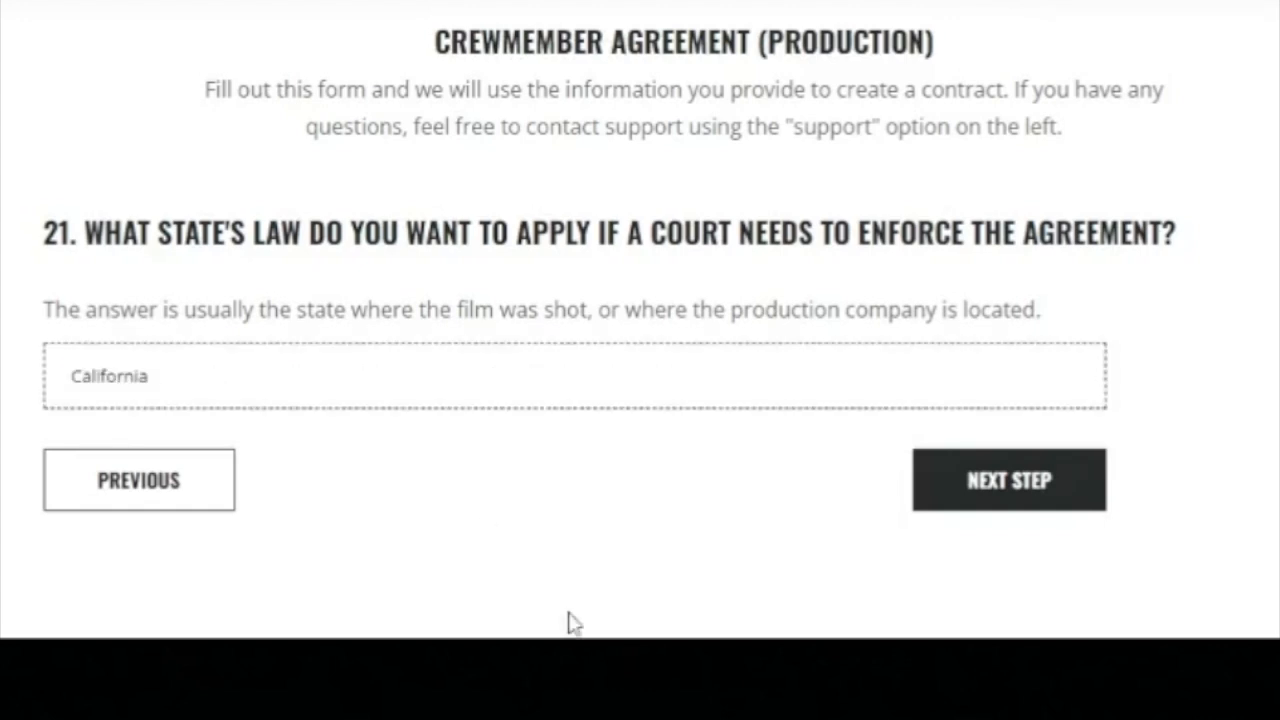
left_click(997, 509)
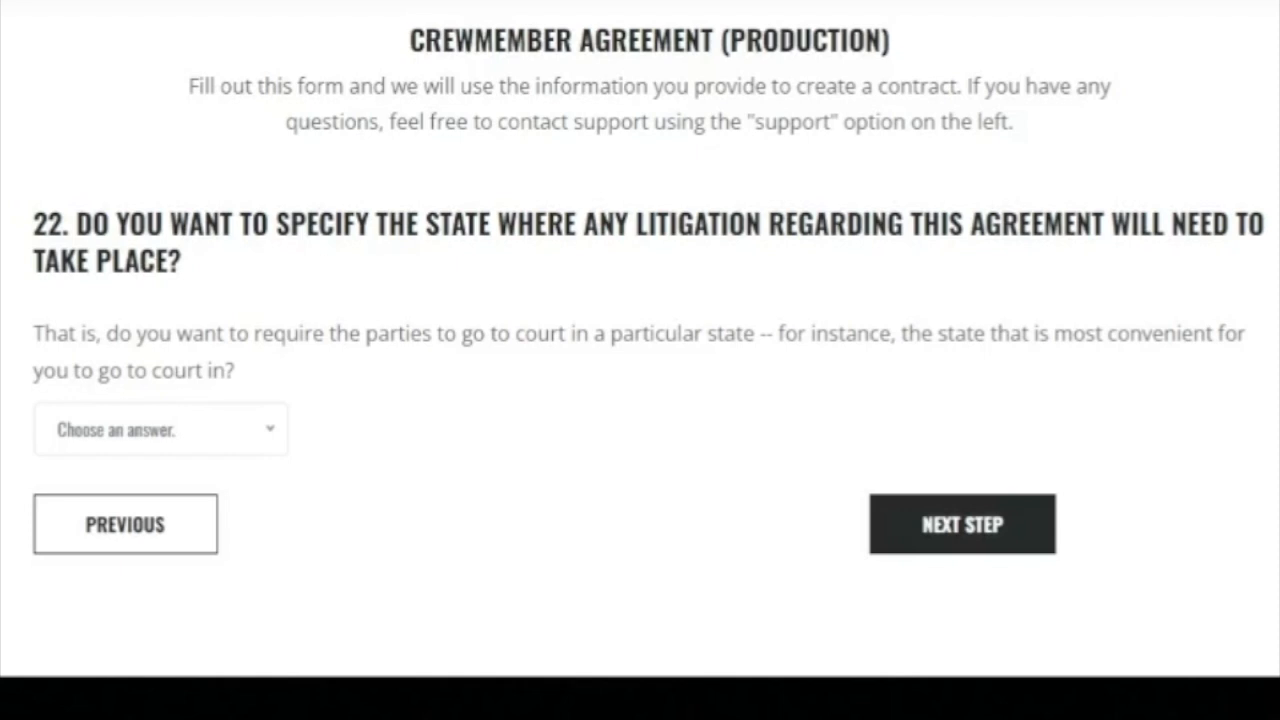
Specify California as the state for any litigation.
left_click(262, 440)
left_click(172, 530)
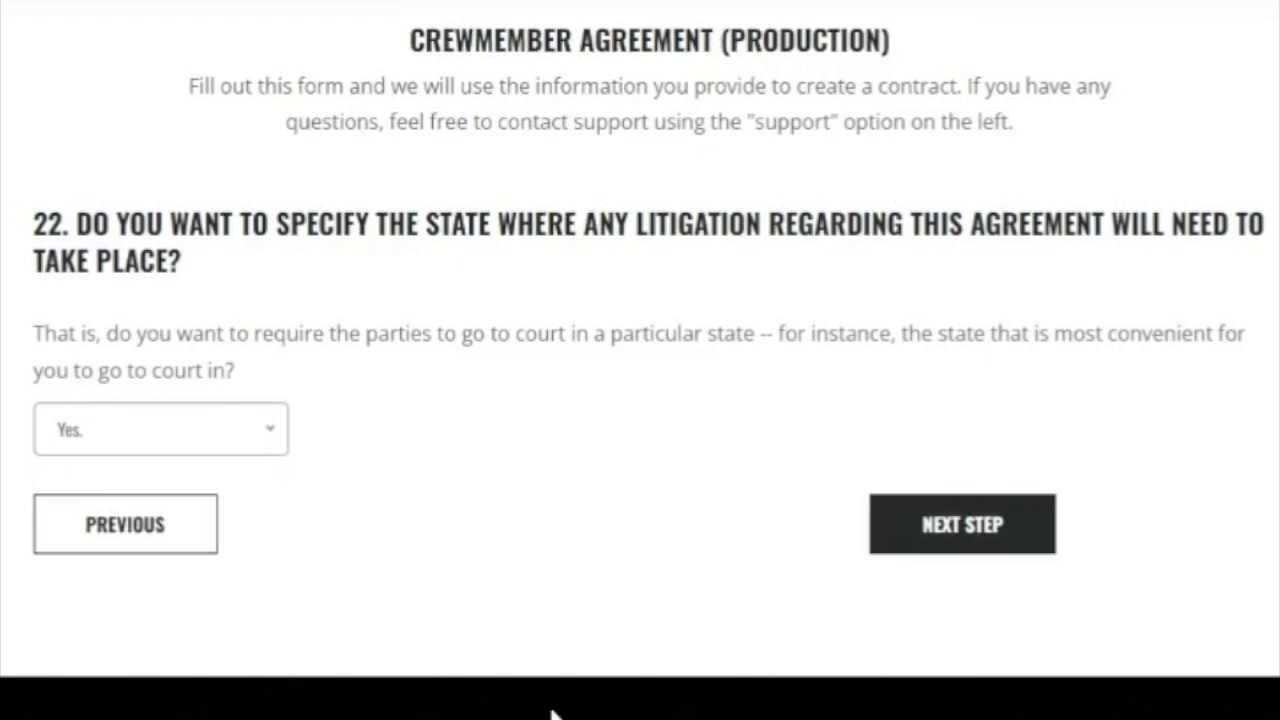
left_click(972, 541)
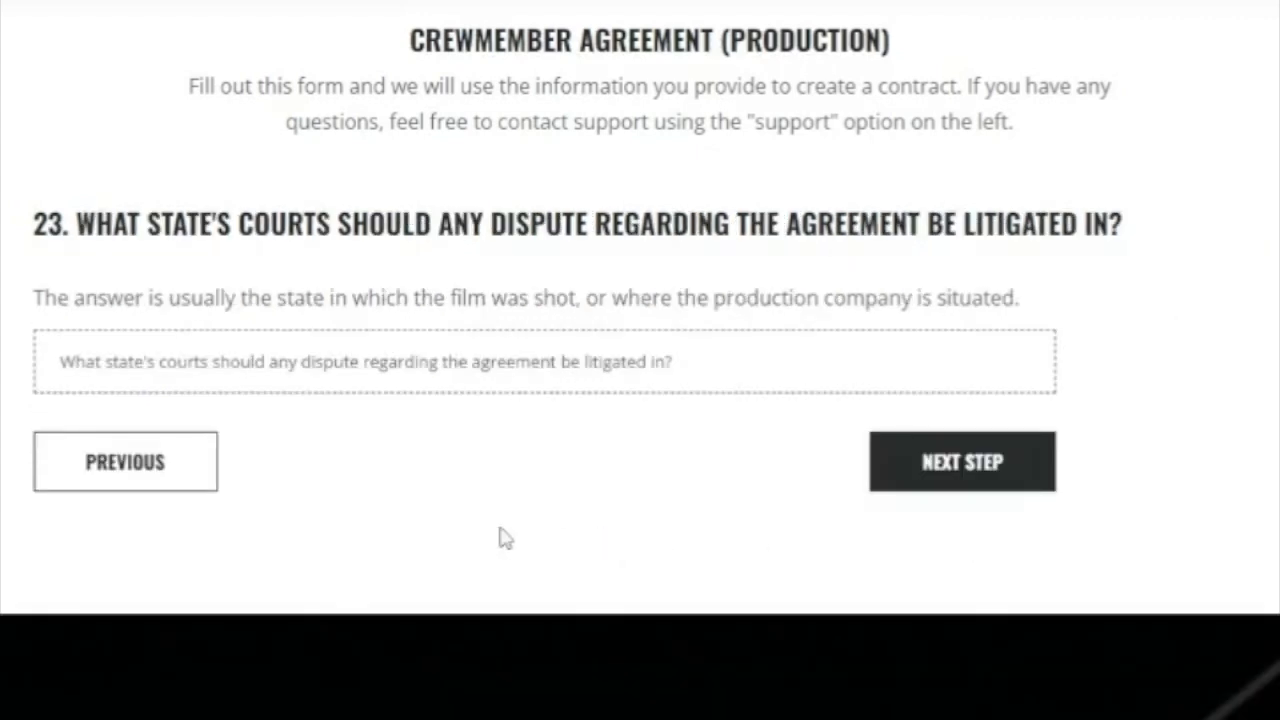
left_click(490, 362)
type("California")
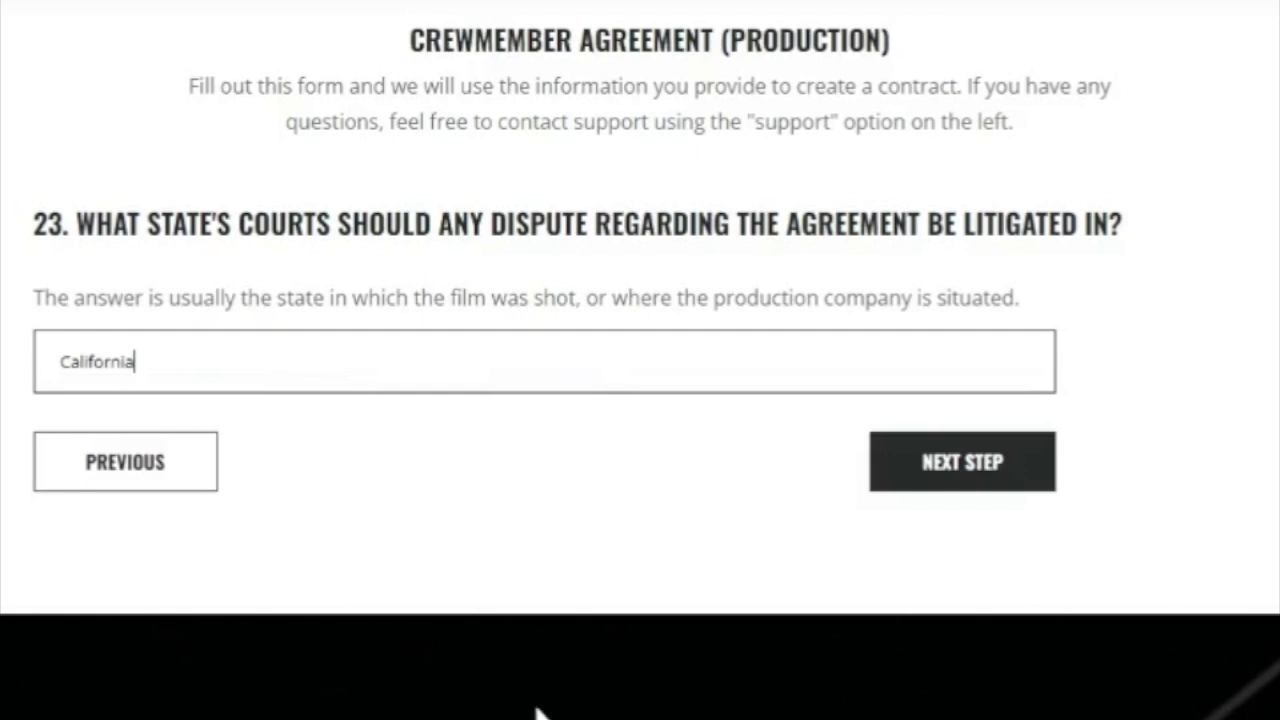
left_click(1000, 470)
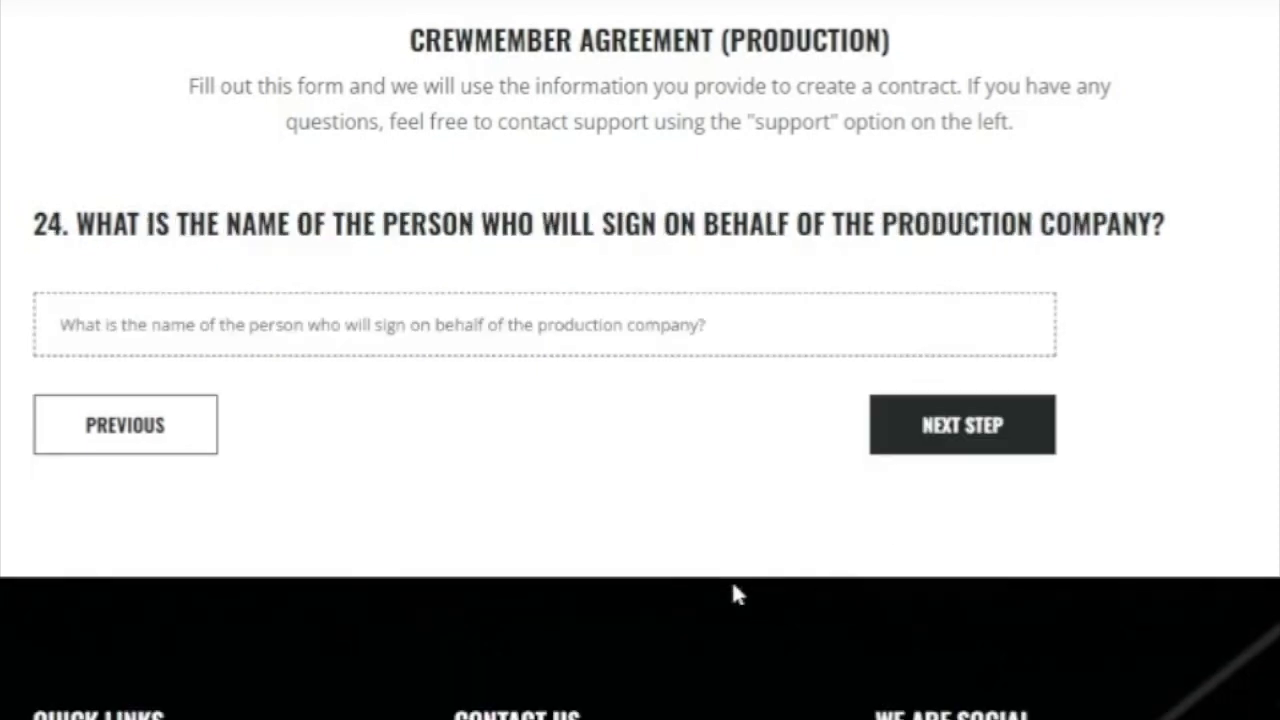
Enter the production company signer's name and answer Yes to attorneys' fees.
left_click(676, 340)
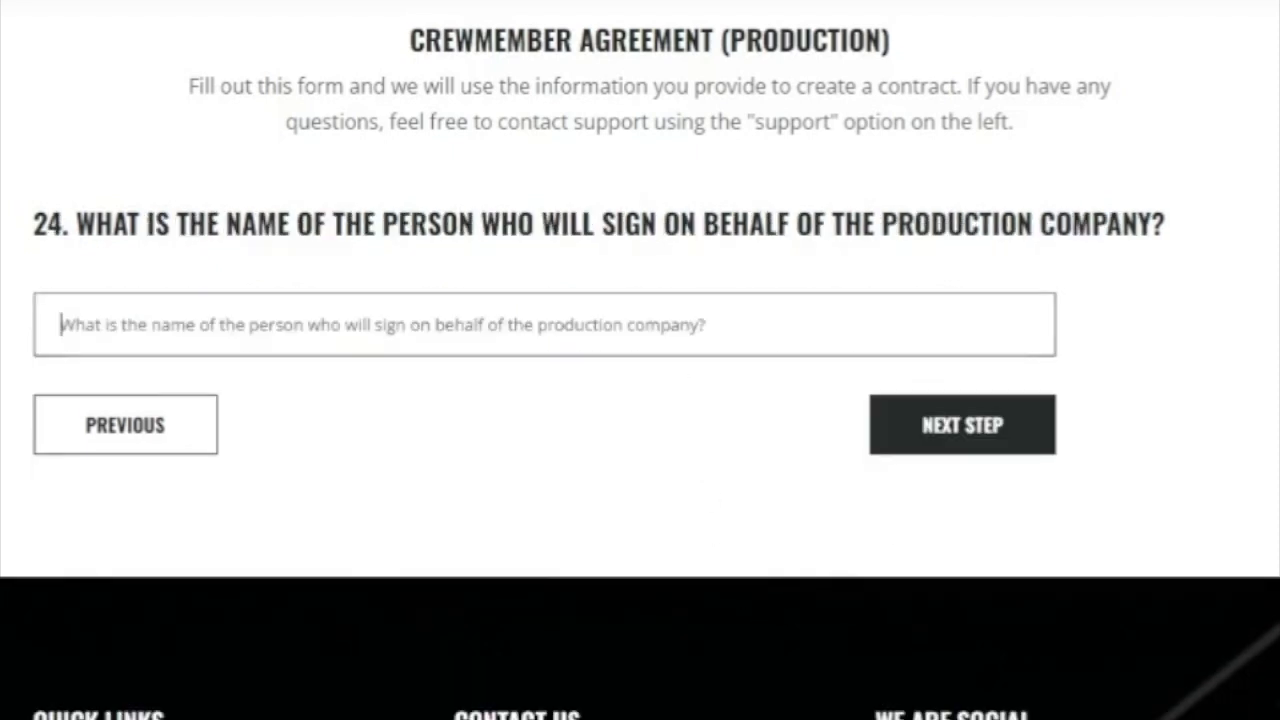
type("Chris ")
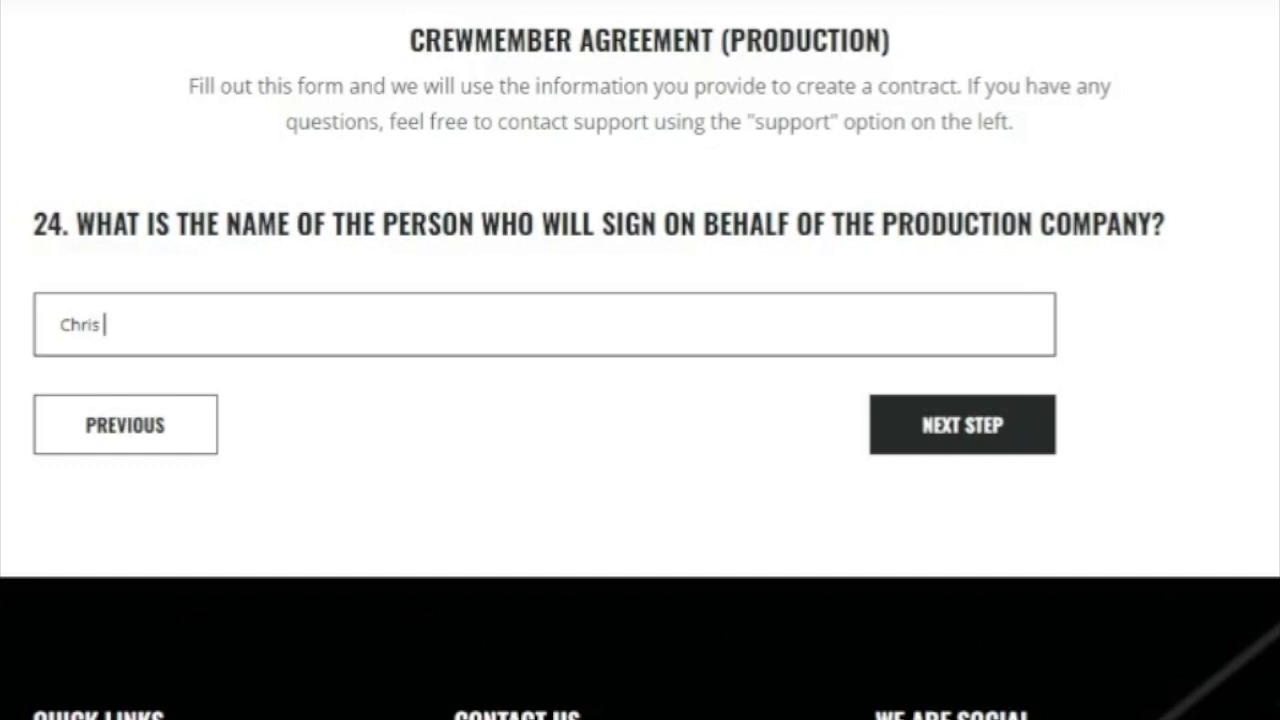
type("E")
left_click(1040, 435)
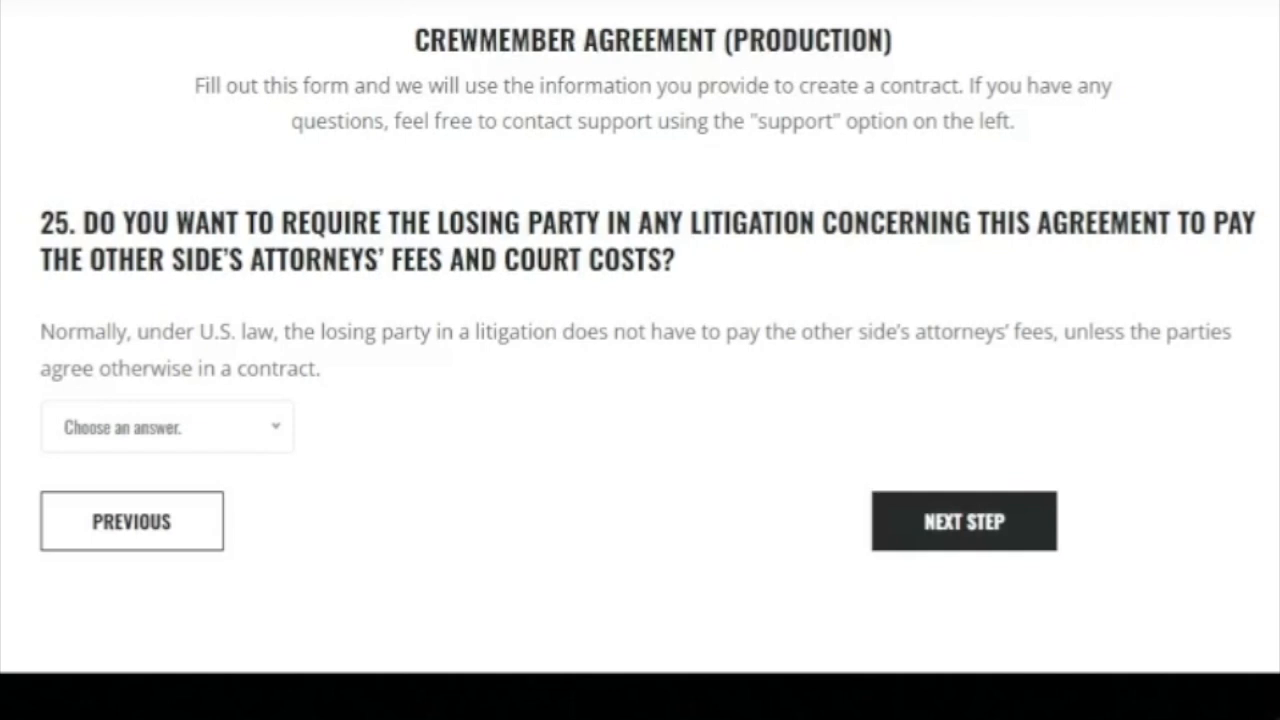
left_click(177, 428)
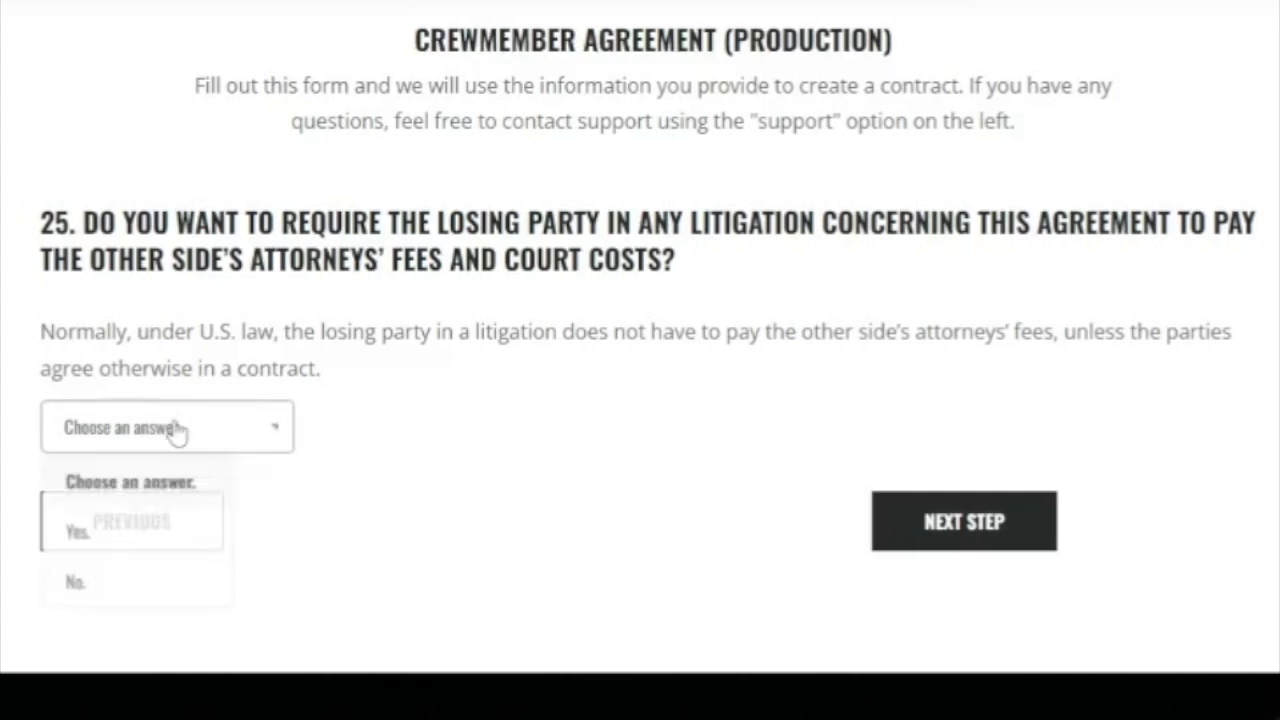
left_click(124, 548)
left_click(957, 530)
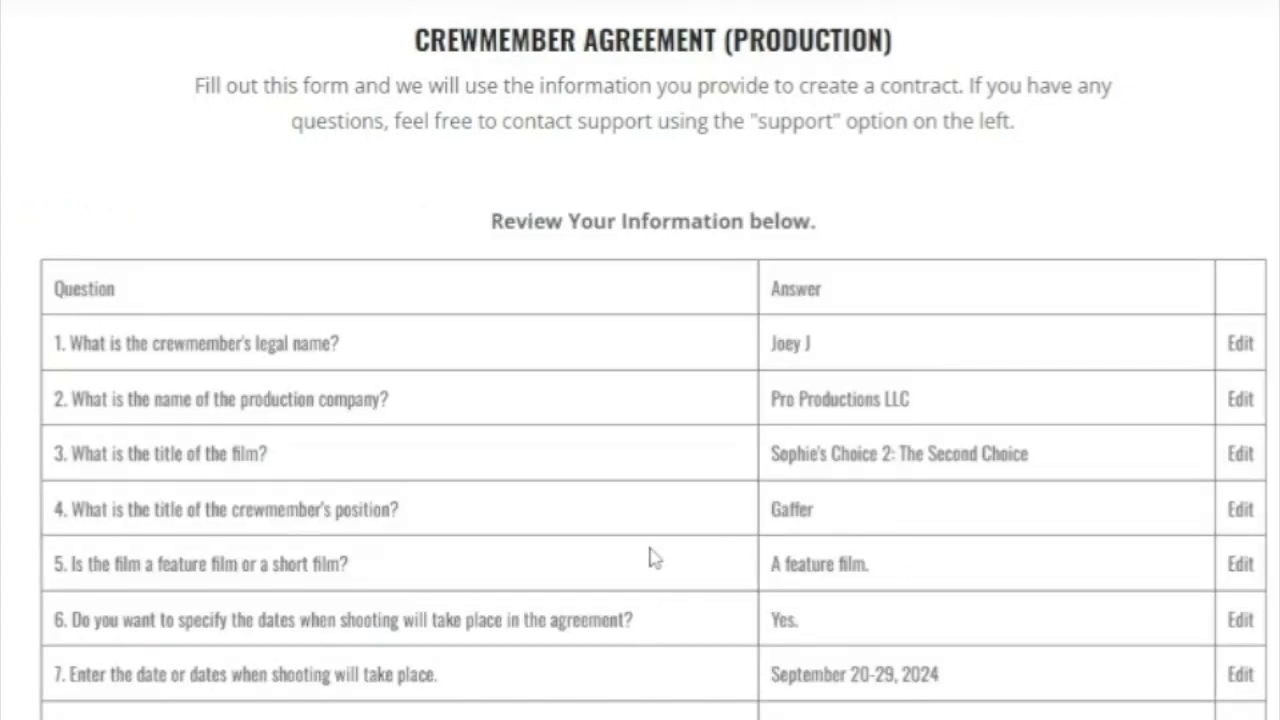
Change the question 25 attorneys' fees answer to No.
scroll(652, 559, "down", 1)
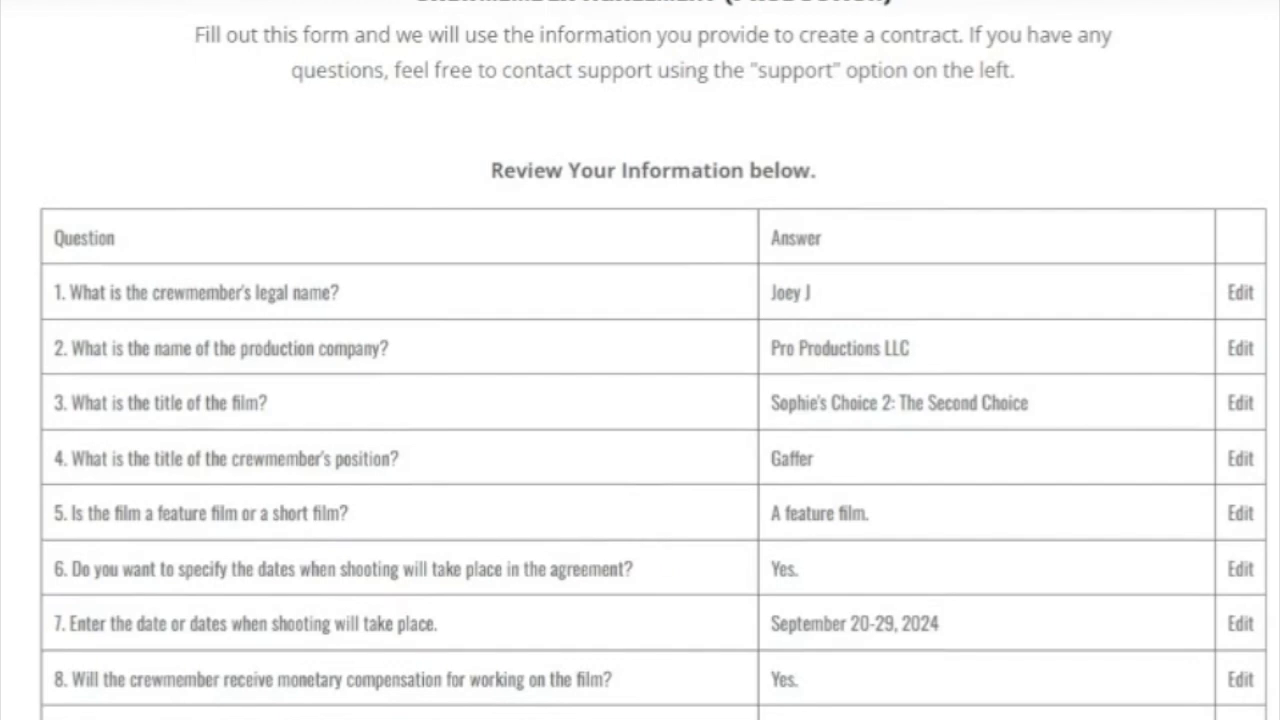
scroll(470, 570, "down", 2)
scroll(466, 634, "down", 7)
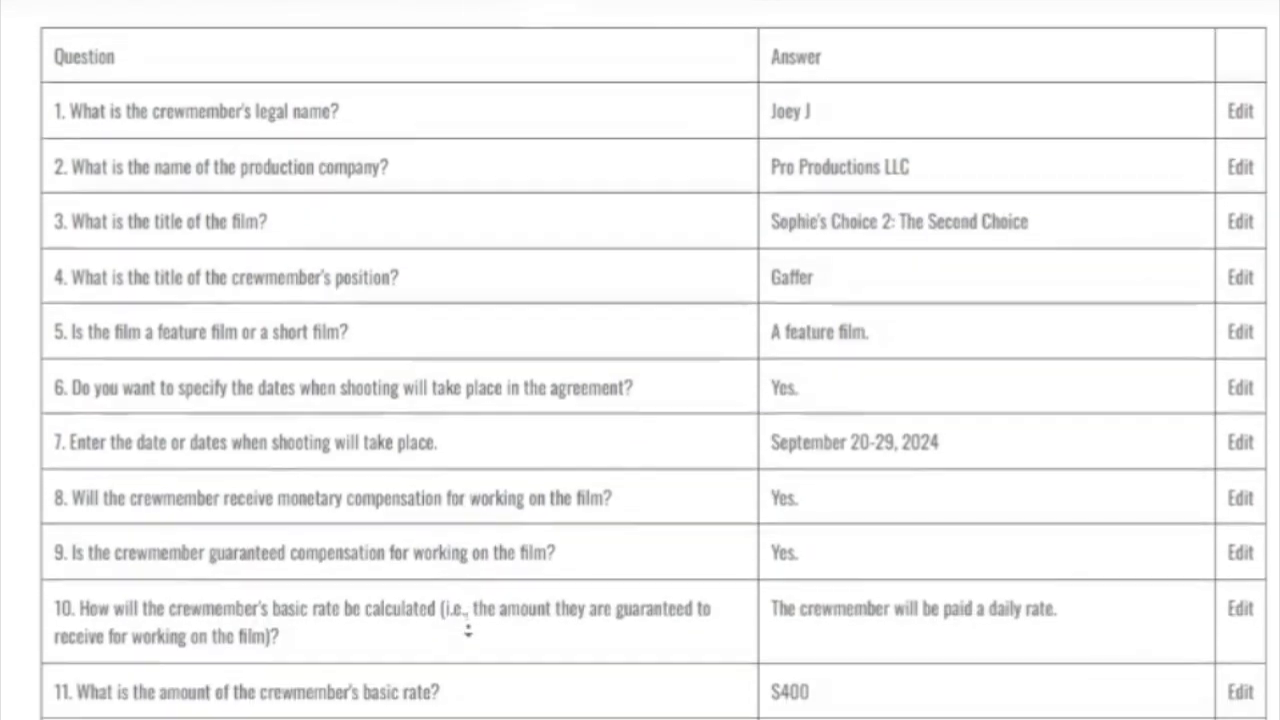
scroll(466, 642, "down", 11)
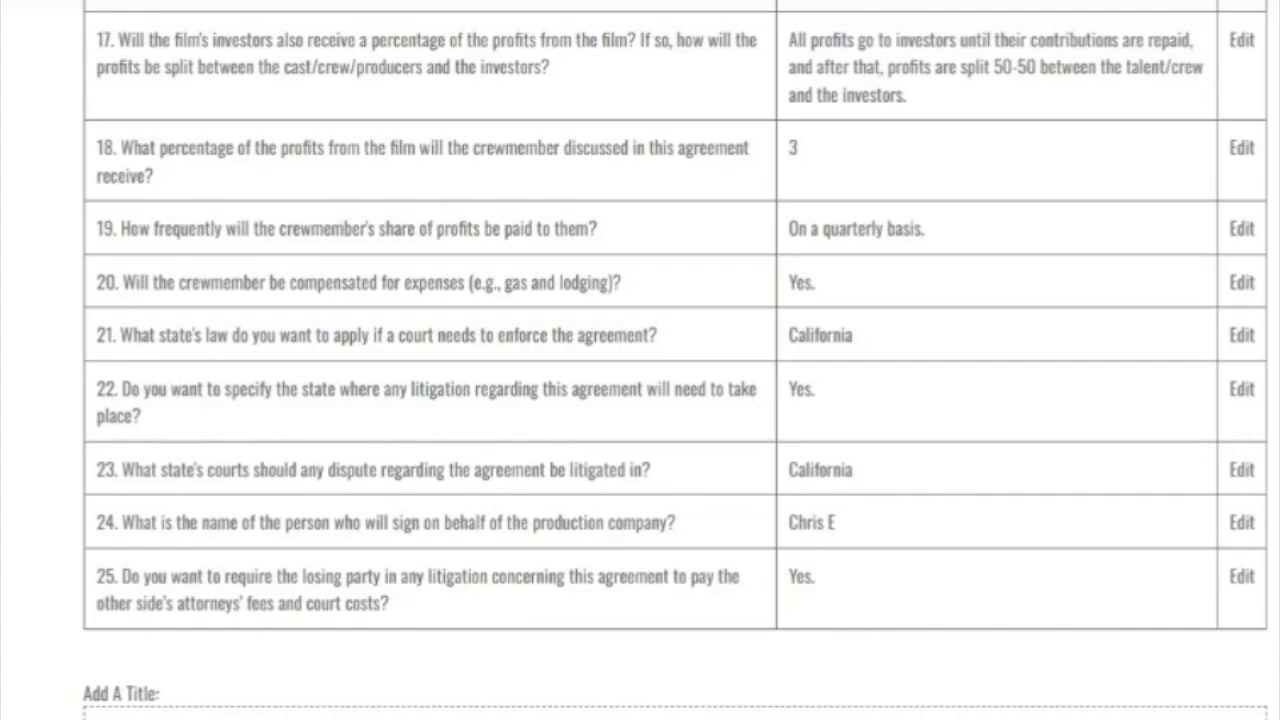
left_click(1244, 583)
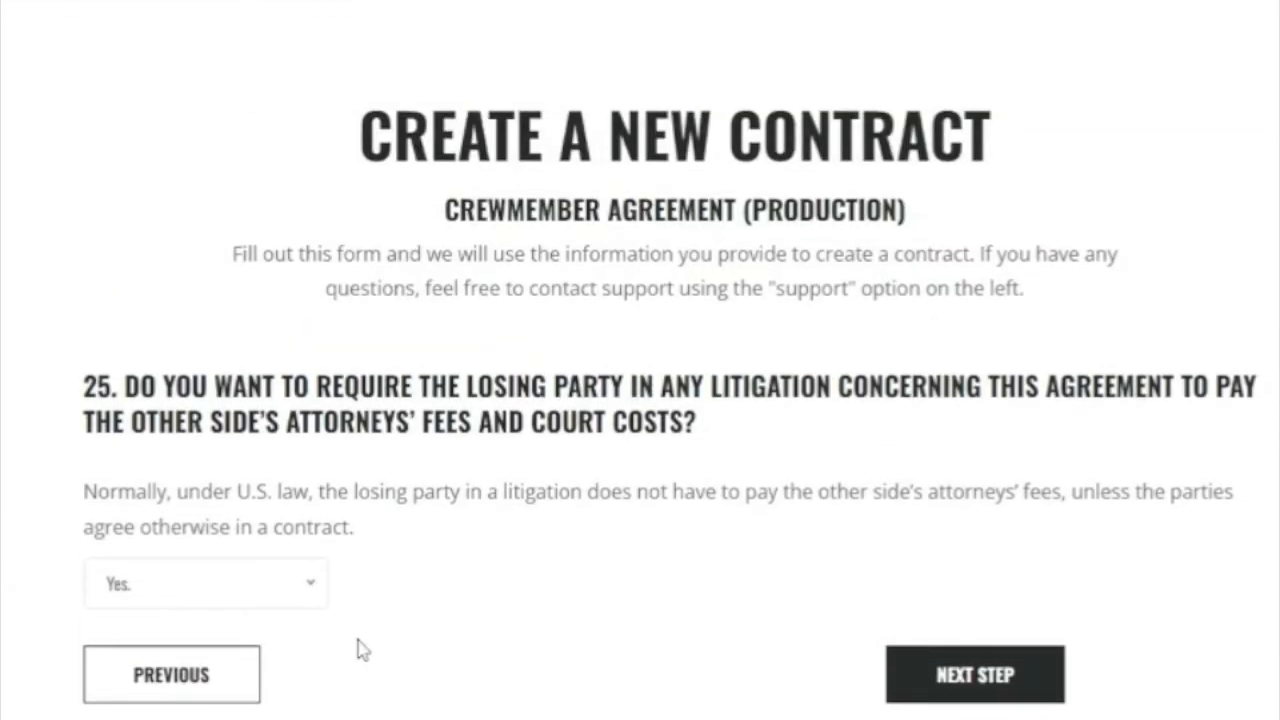
left_click(313, 588)
left_click(170, 714)
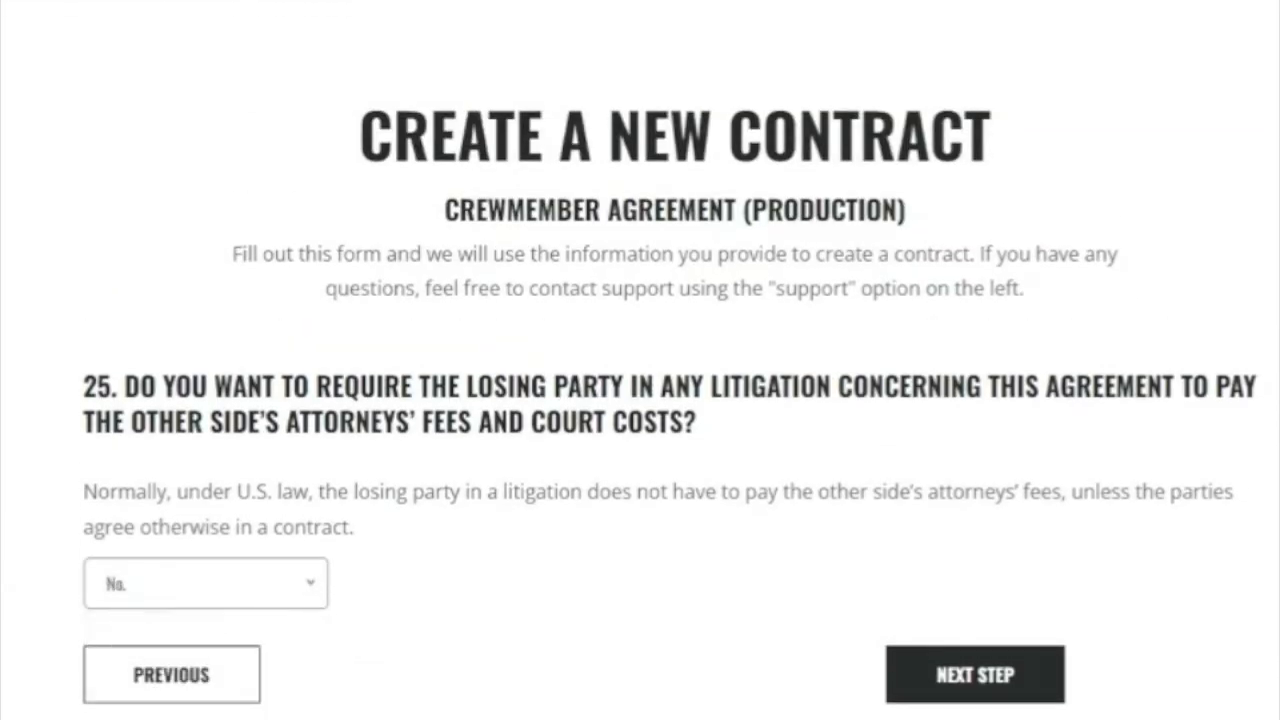
left_click(908, 680)
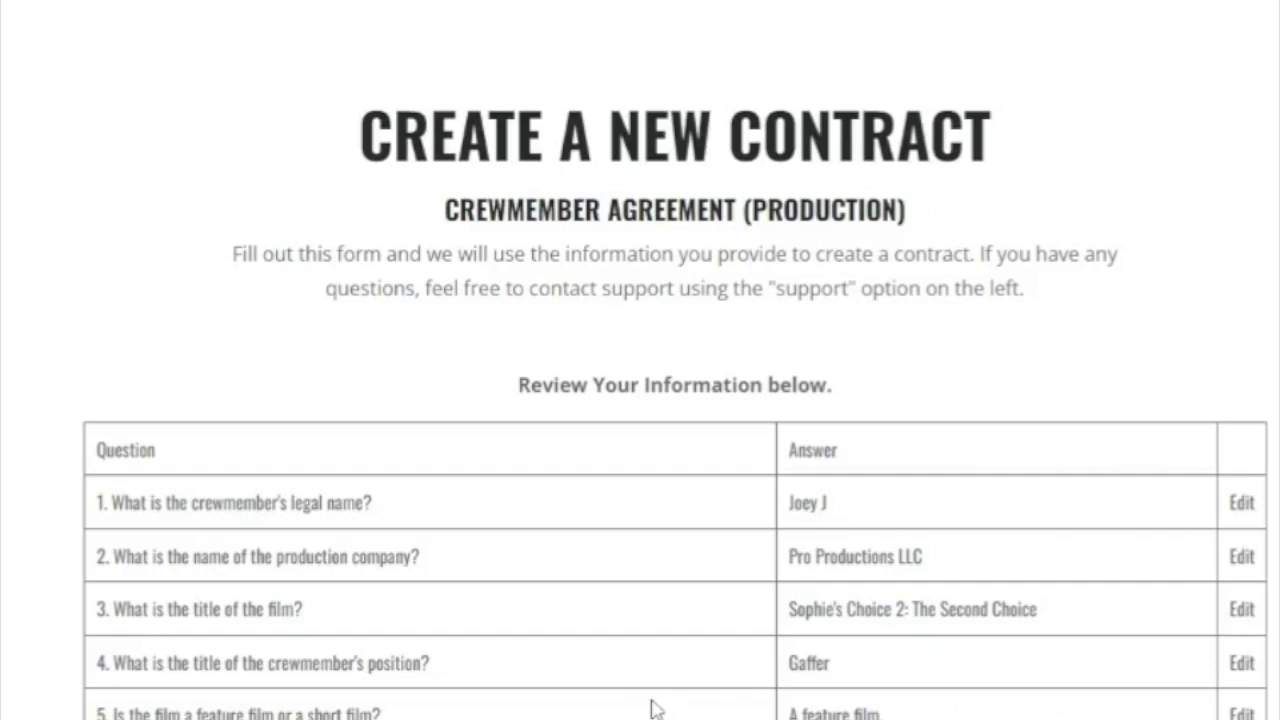
Title the contract with the crewmember's name followed by 'Gaffer Agreement'.
scroll(465, 612, "down", 10)
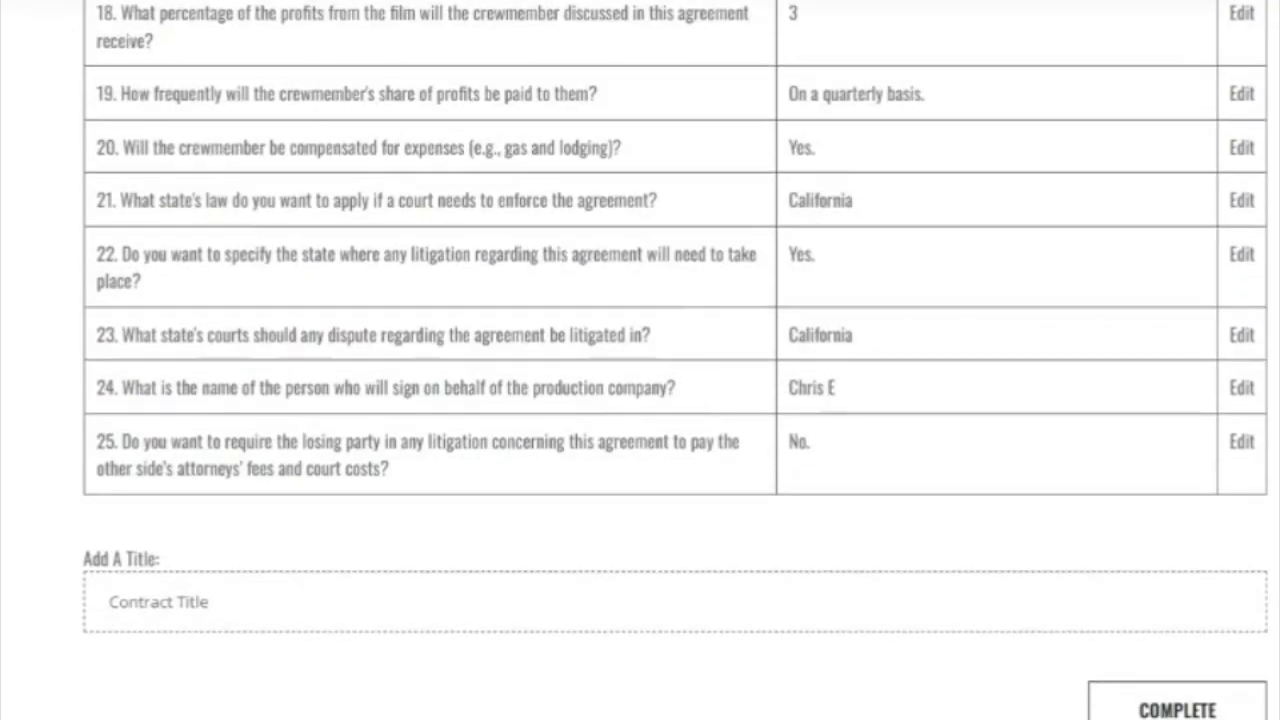
left_click(158, 602)
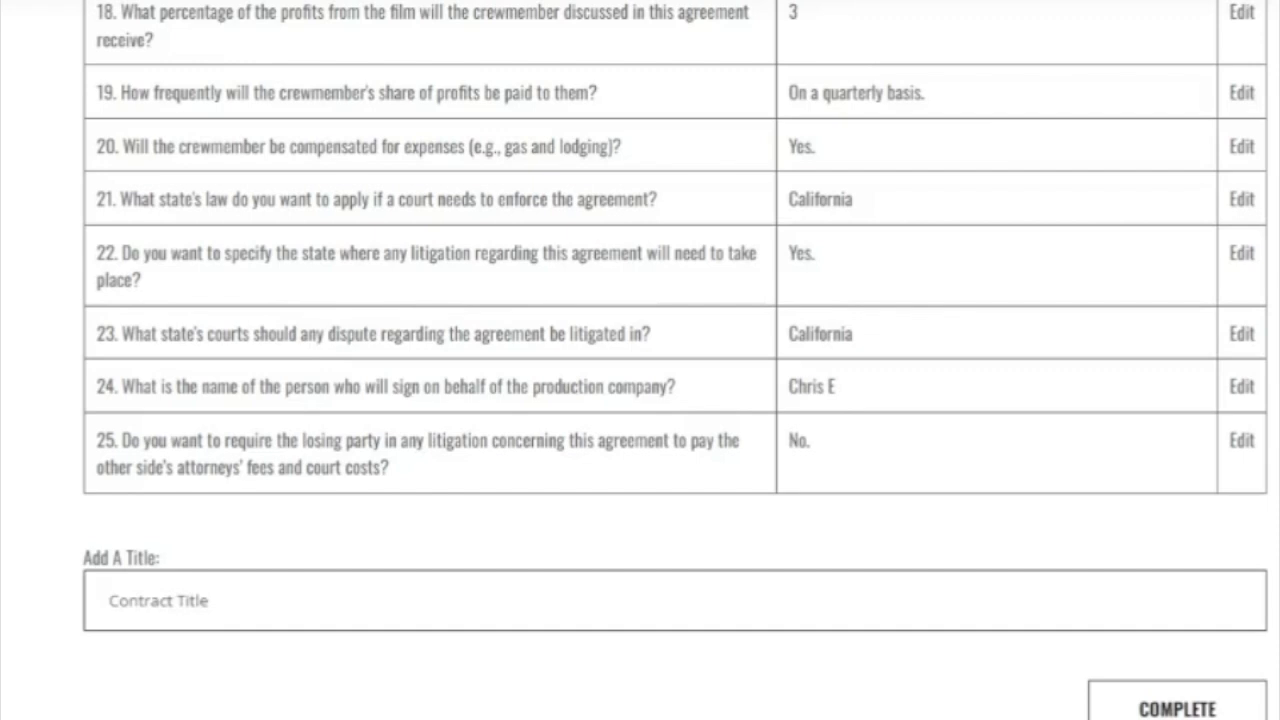
type("Joey")
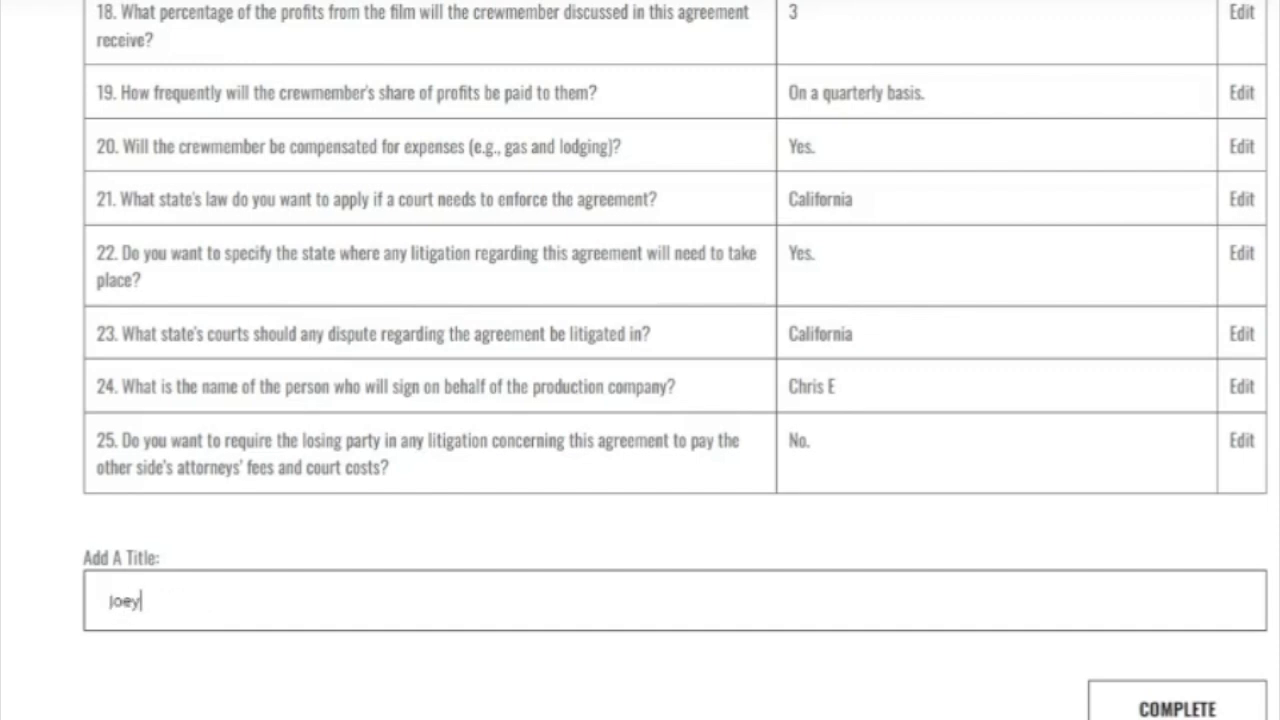
type("e")
key("BackSpace")
type("J Gaffer A")
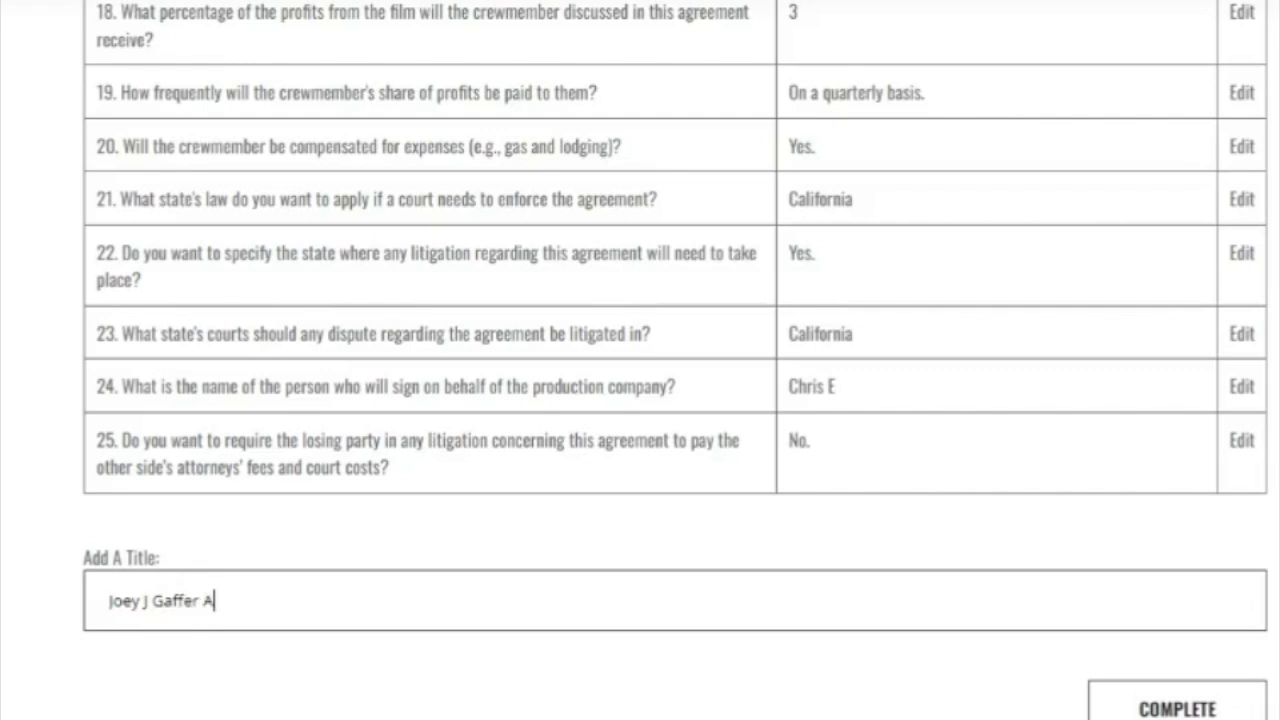
type("greement")
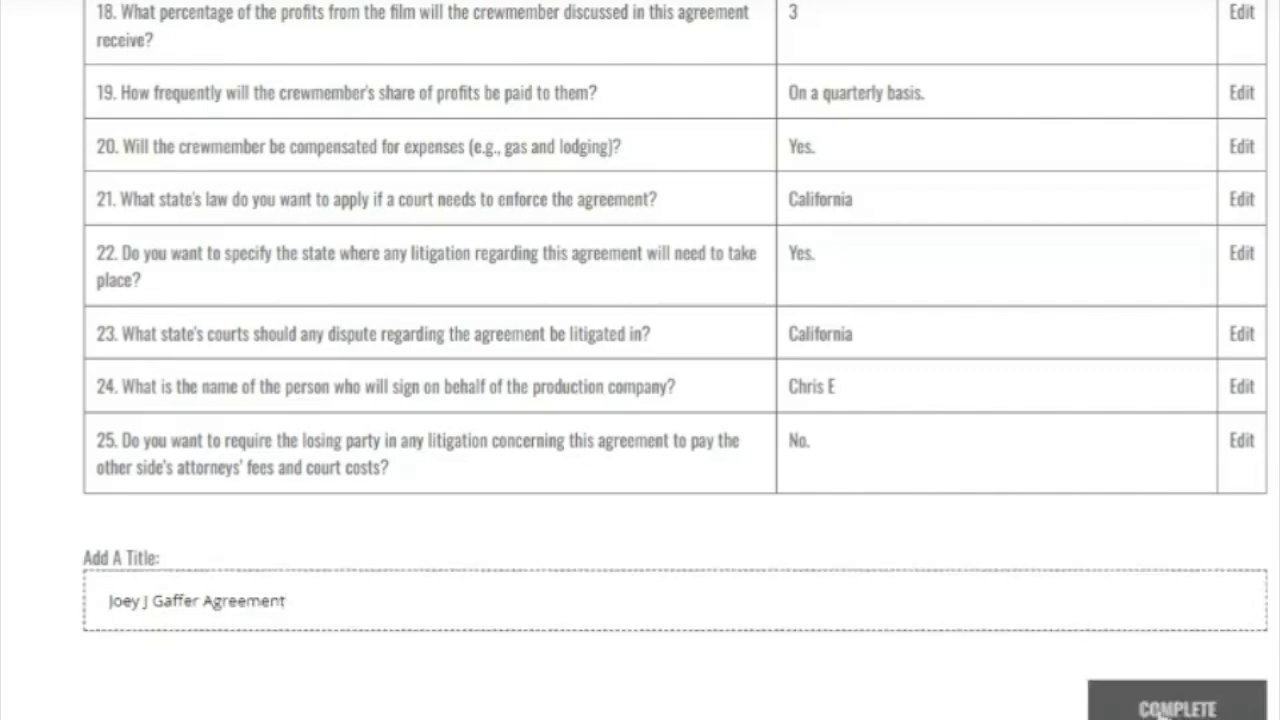
Generate the Gaffer agreement and review its shooting dates and $400 basic rate.
left_click(1176, 706)
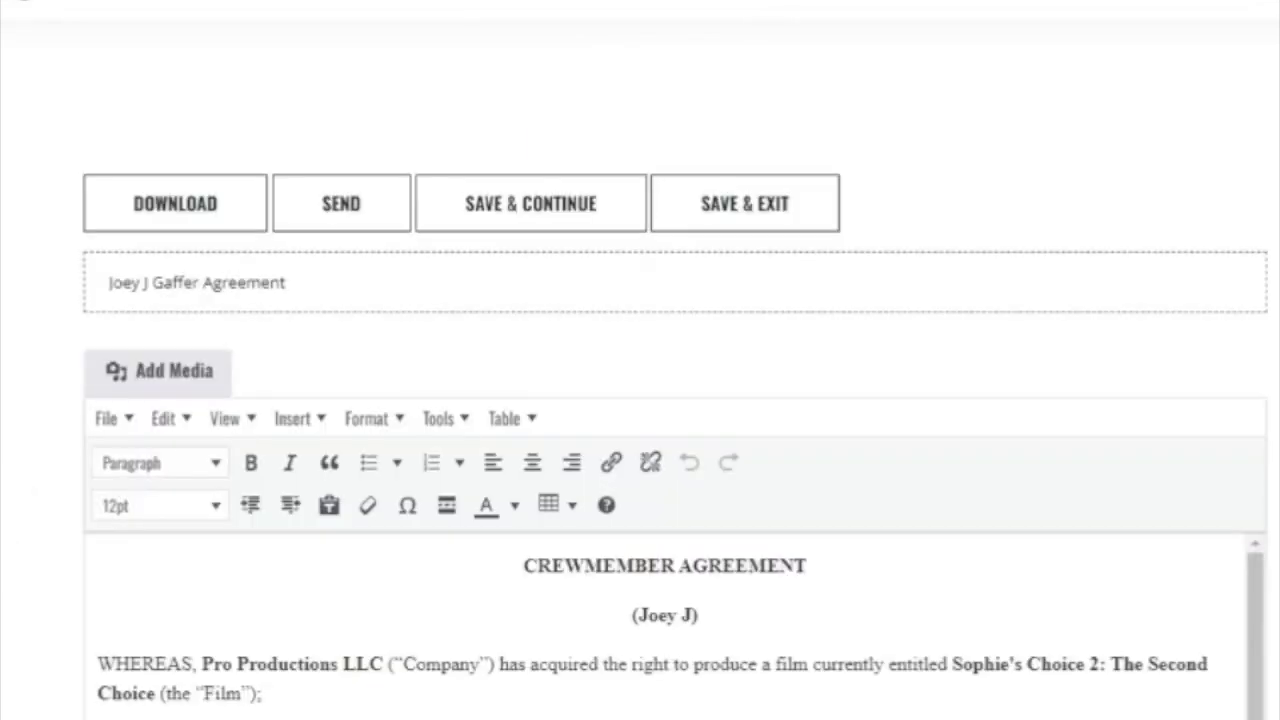
scroll(3, 585, "down", 2)
scroll(675, 400, "down", 6)
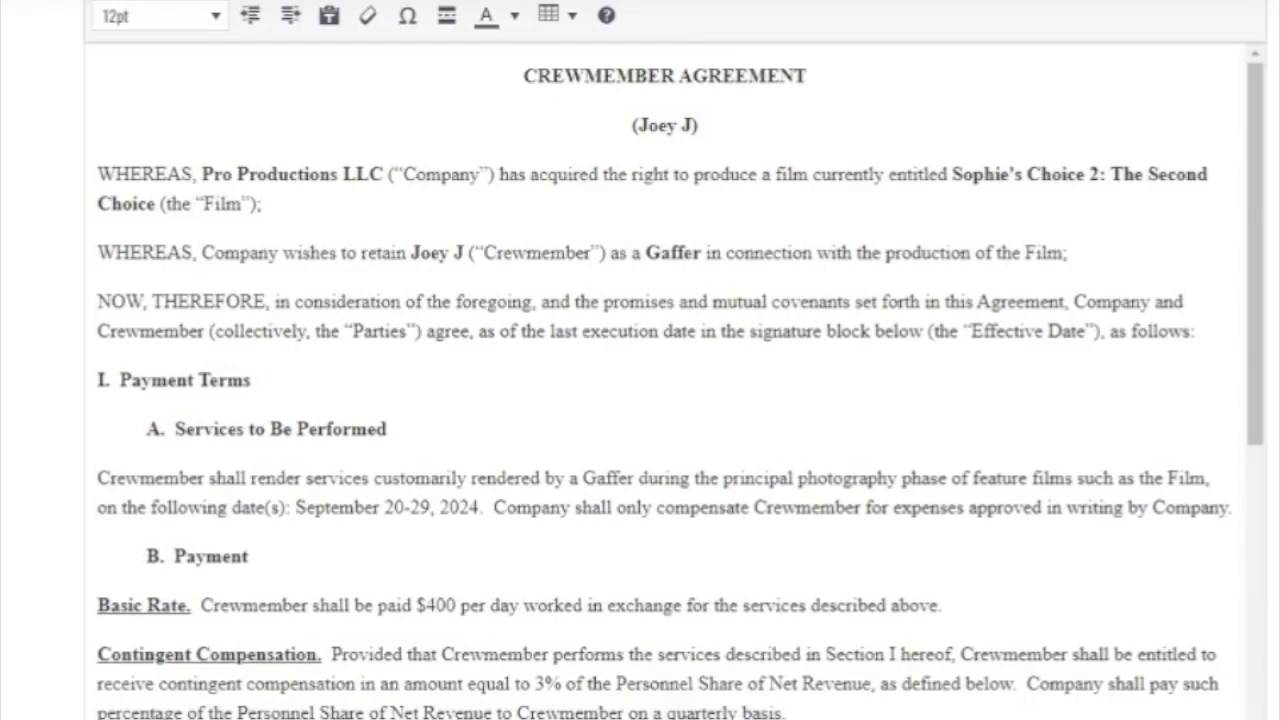
scroll(665, 400, "down", 1)
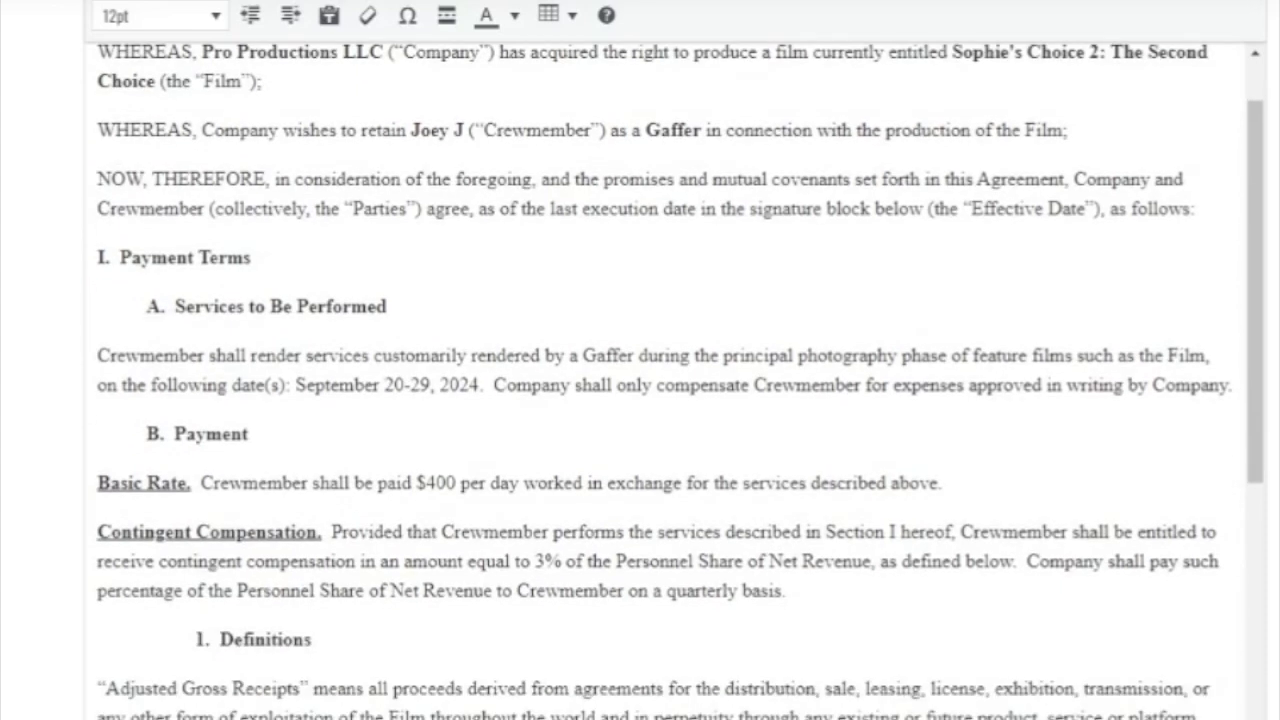
left_click_drag(304, 386, 485, 386)
left_click(250, 434)
left_click_drag(416, 483, 455, 483)
left_click(484, 591)
Change the basic rate from $400 to $500 per day and contingent compensation from 3% to 5%.
left_click(436, 483)
key("BackSpace")
type("5")
left_click(609, 591)
left_click(545, 561)
key("BackSpace")
type("5")
scroll(743, 532, "up", 2)
scroll(743, 532, "down", 20)
scroll(660, 400, "down", 8)
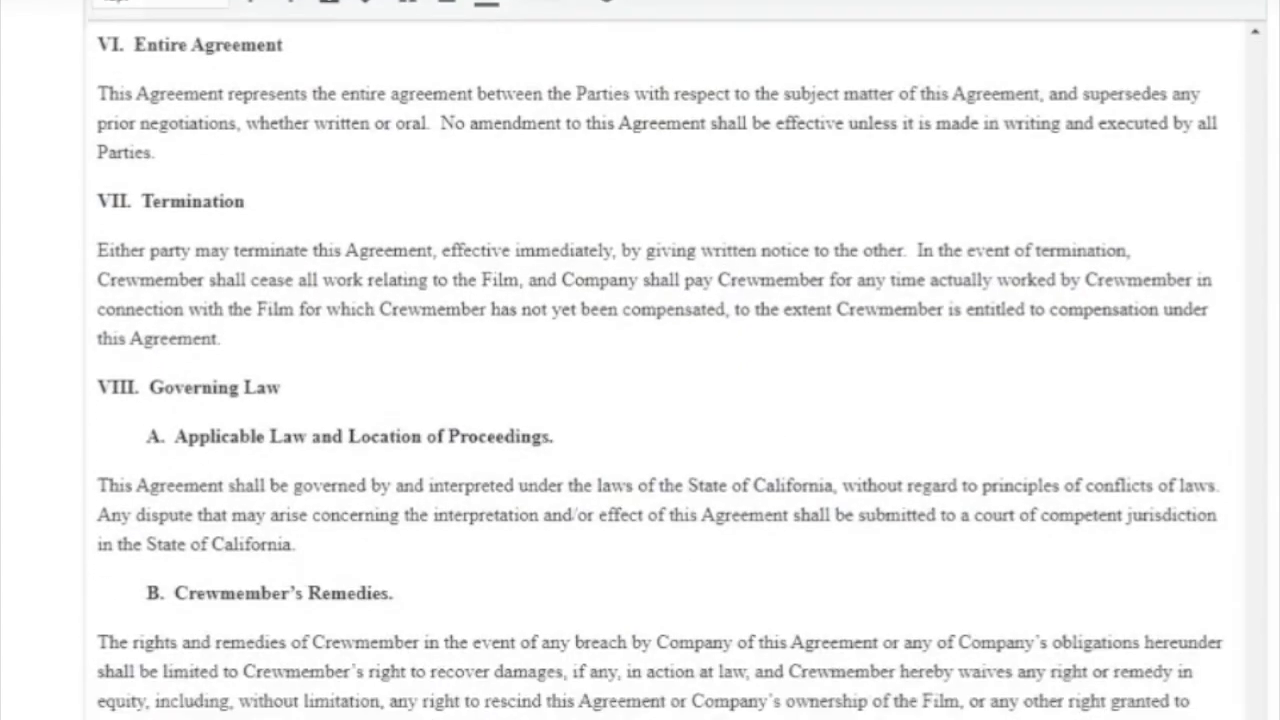
scroll(3, 528, "up", 10)
scroll(3, 528, "up", 1)
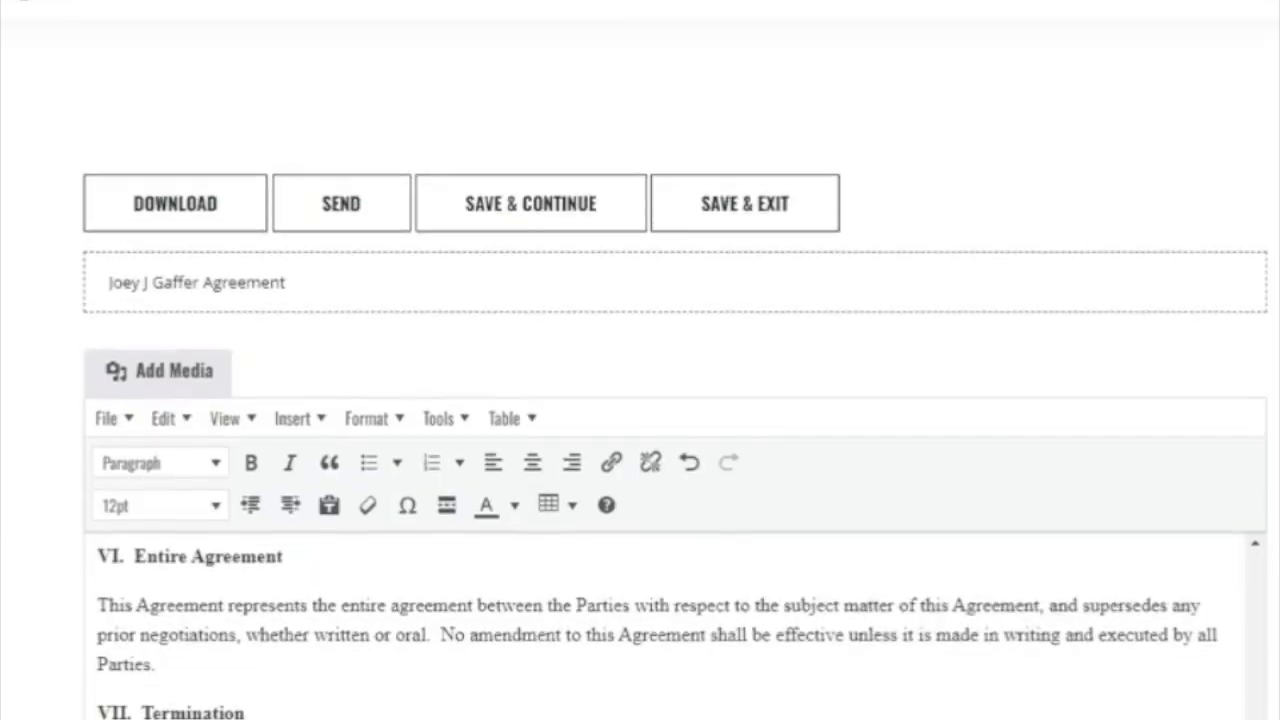
Save the Gaffer agreement to My Contracts and preview its email sharing form without sending.
left_click(728, 215)
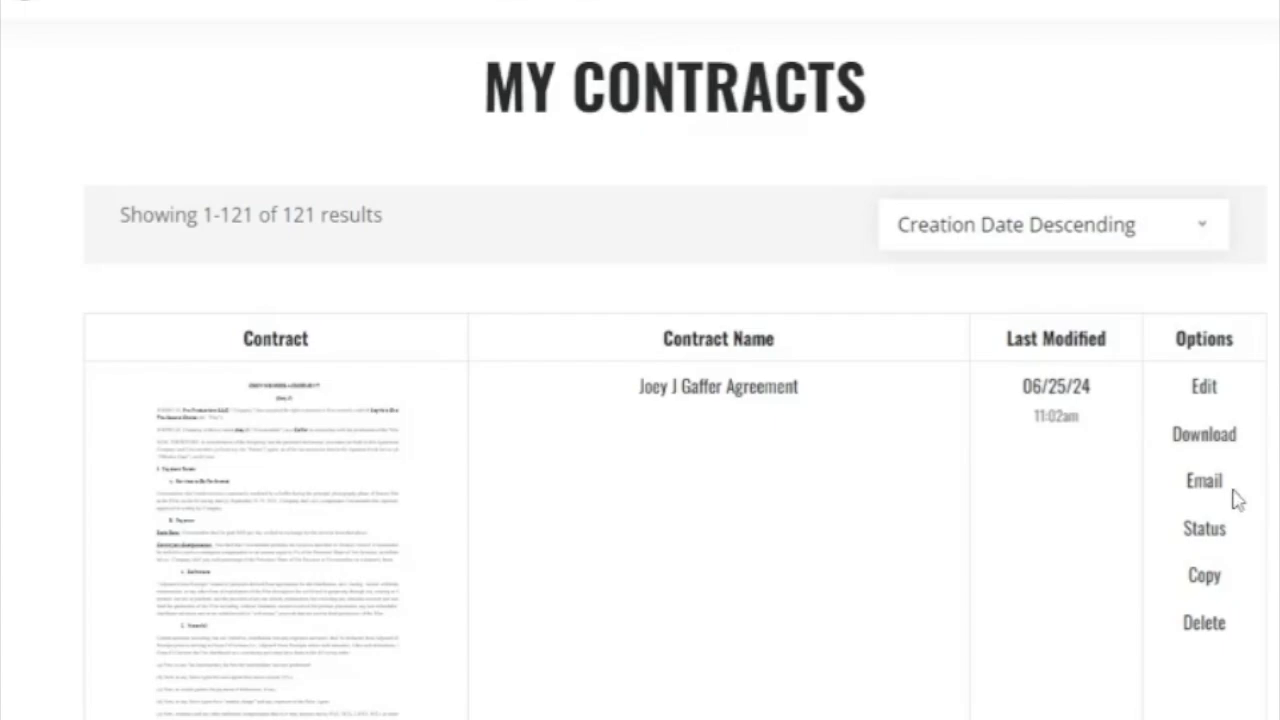
left_click(1200, 484)
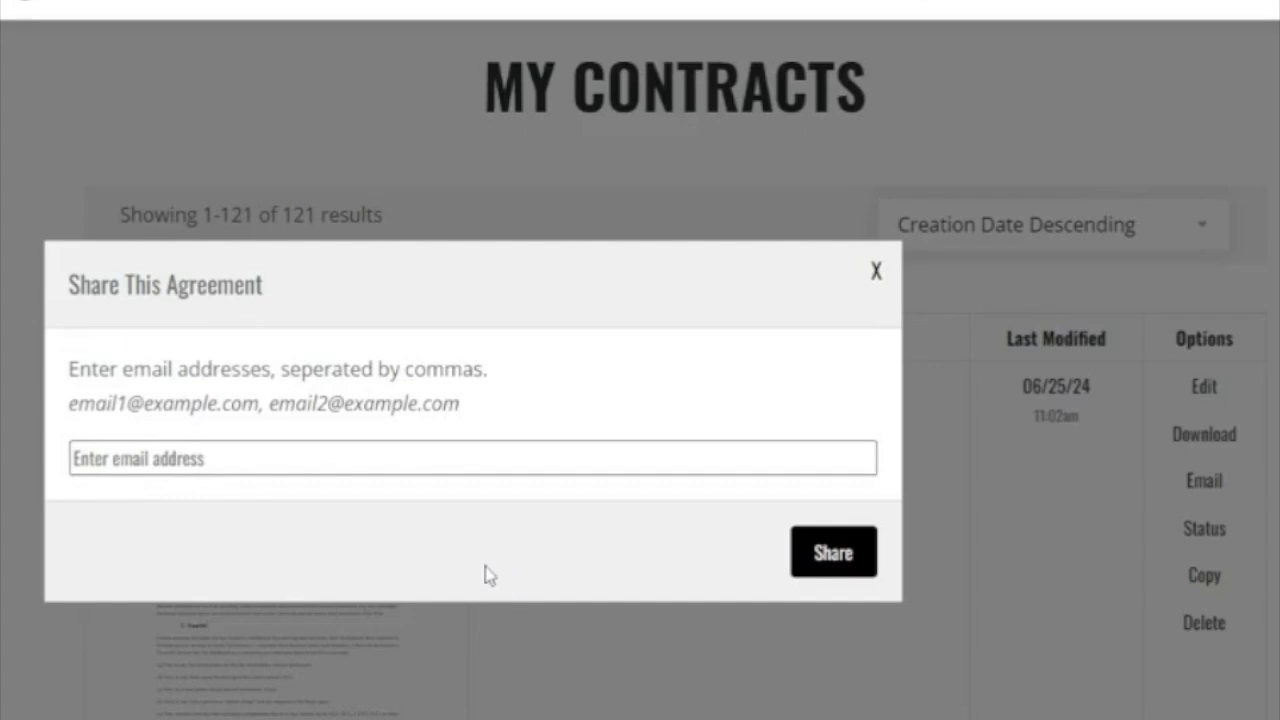
left_click(875, 274)
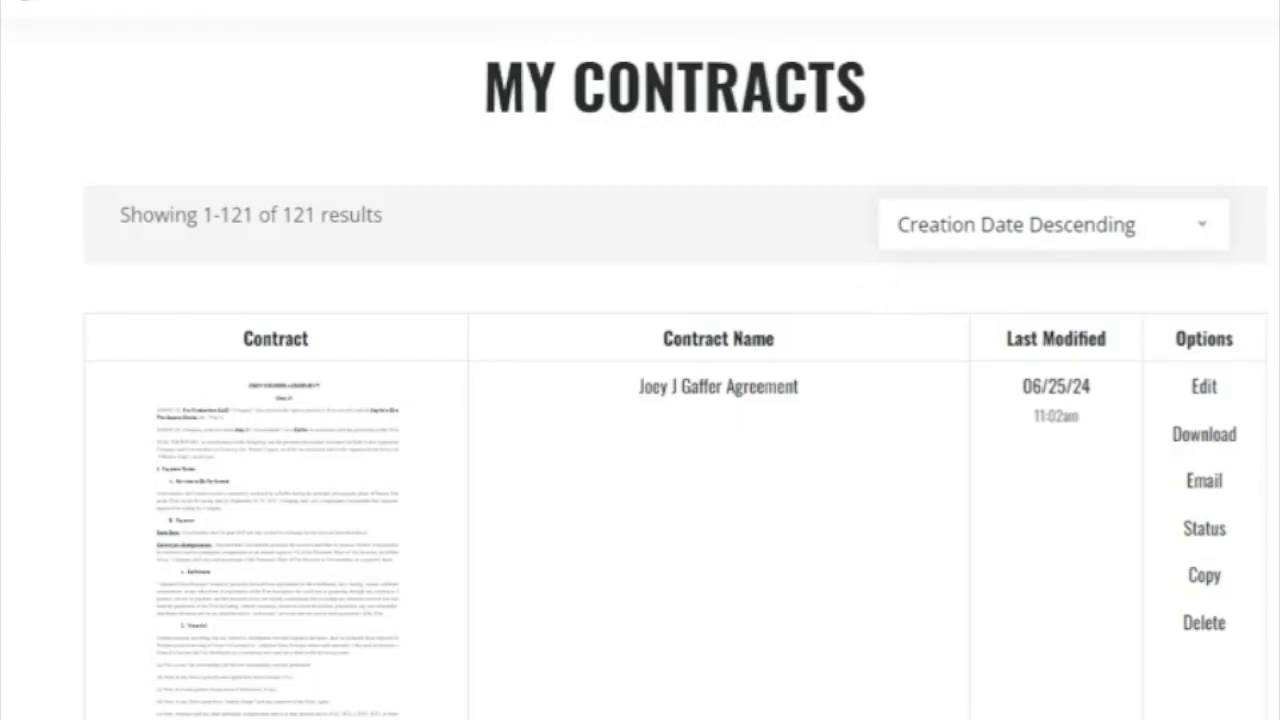
Check the agreement's sending history, then duplicate it, bringing the list to 122 contracts.
left_click(1205, 530)
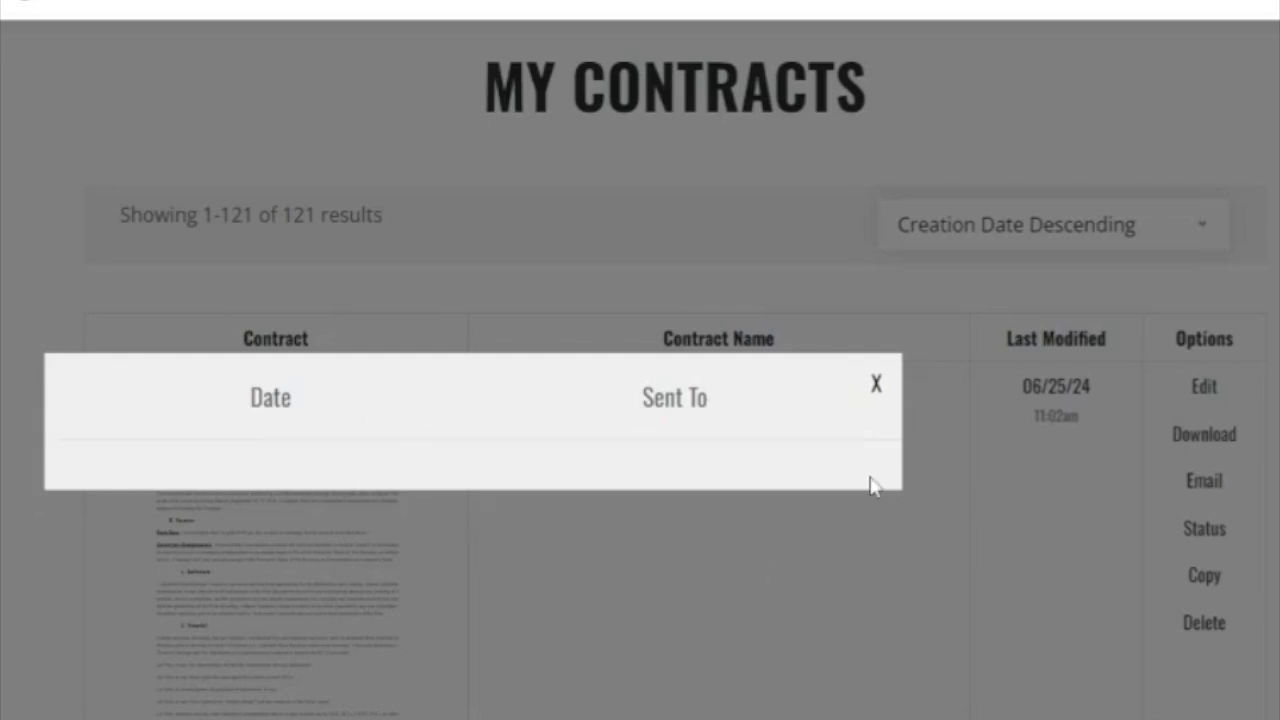
left_click(876, 386)
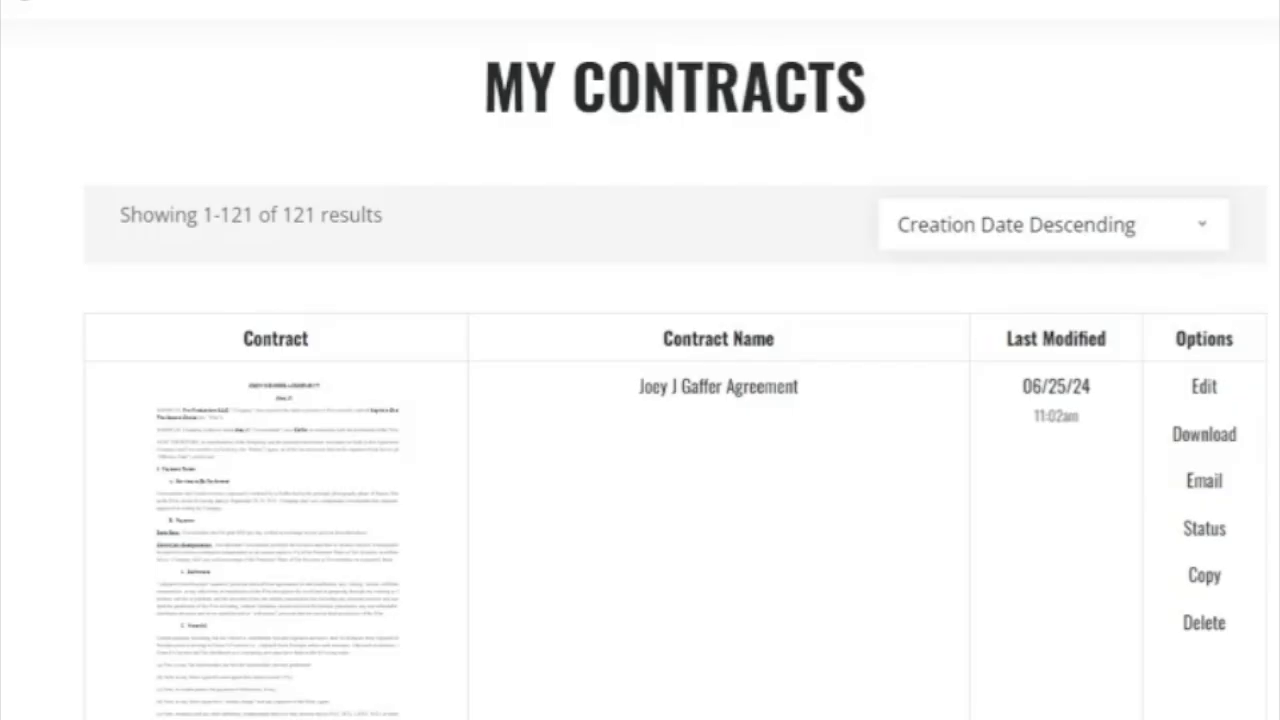
left_click(1204, 582)
Edit the copy, replacing the crewmember's name under the heading with the new crewmember's name.
left_click(317, 537)
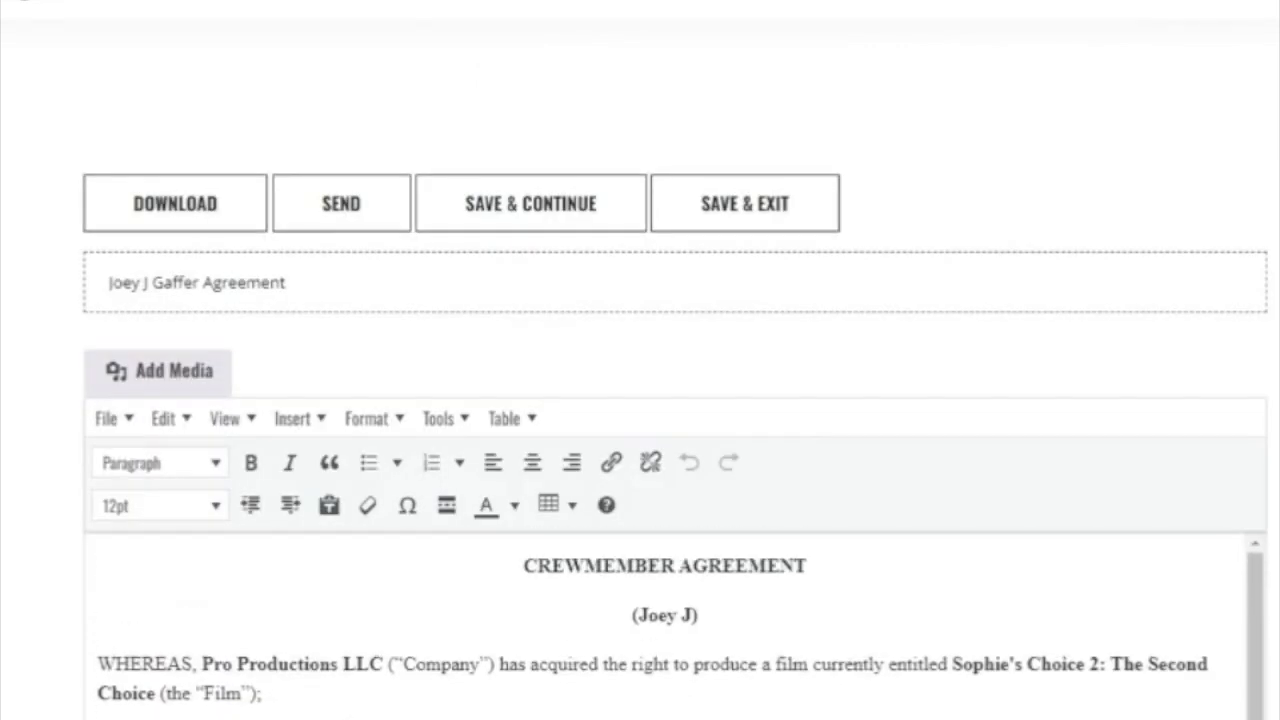
left_click(692, 615)
left_click_drag(692, 615, 637, 615)
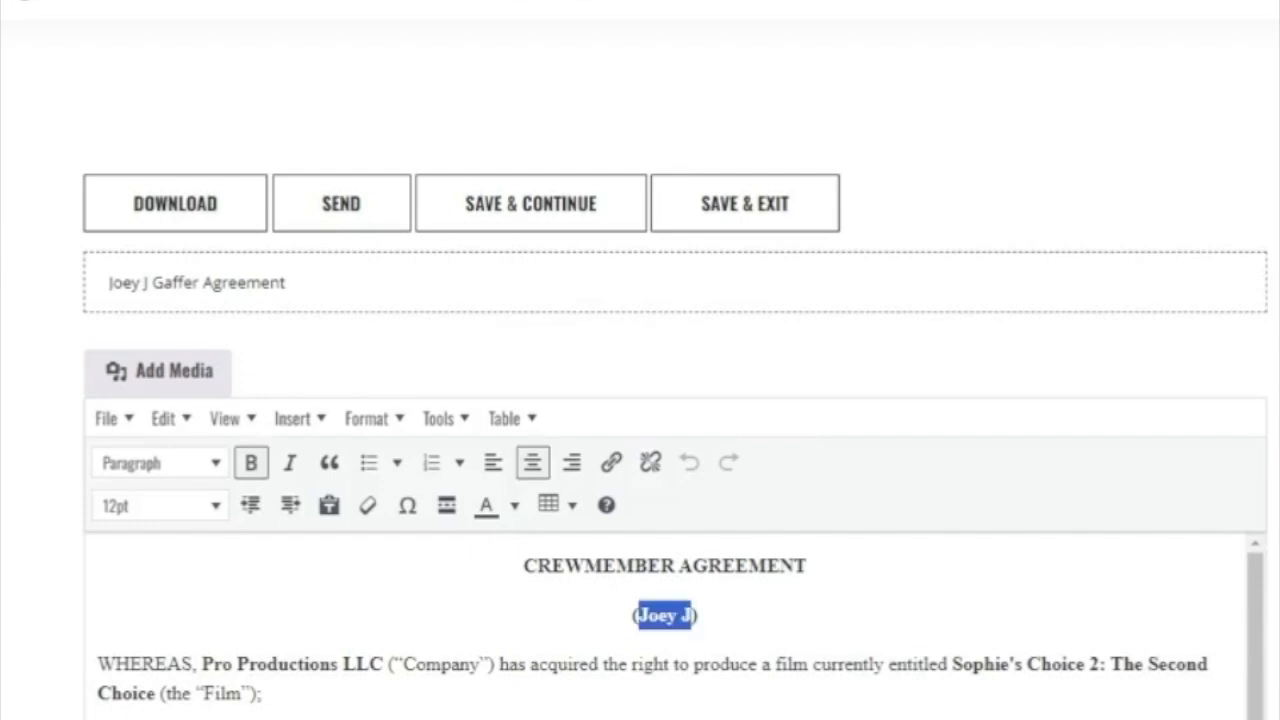
type("Susie S")
Update the WHEREAS line's name and position from Gaffer to Key Grip, then save the copy.
left_click(631, 664)
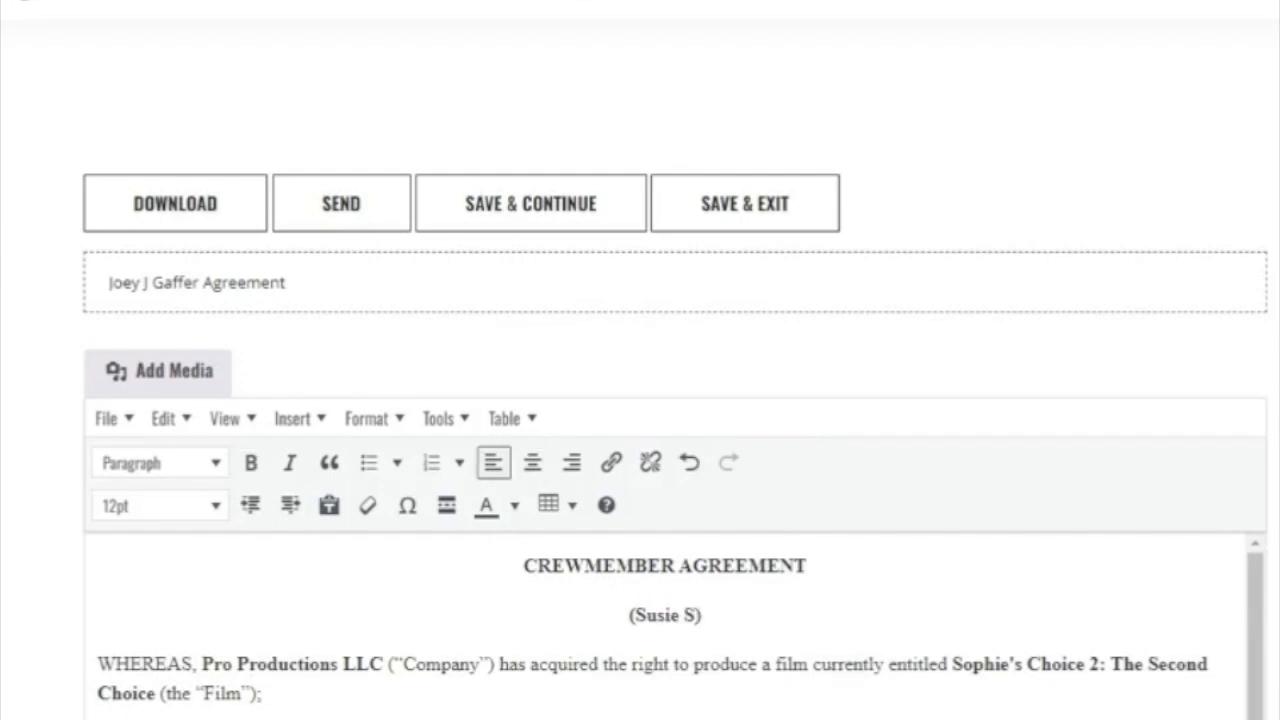
left_click(1030, 664)
left_click(640, 664)
left_click(1030, 664)
scroll(664, 626, "down", 1)
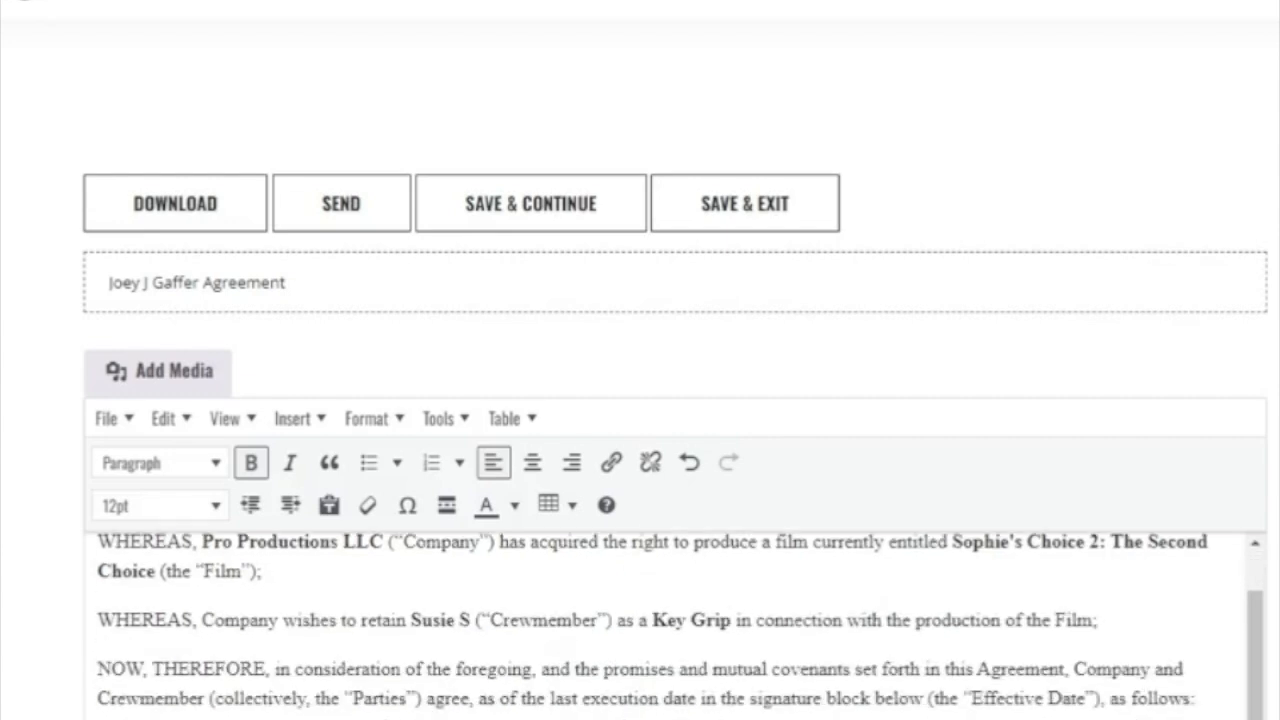
scroll(664, 626, "down", 2)
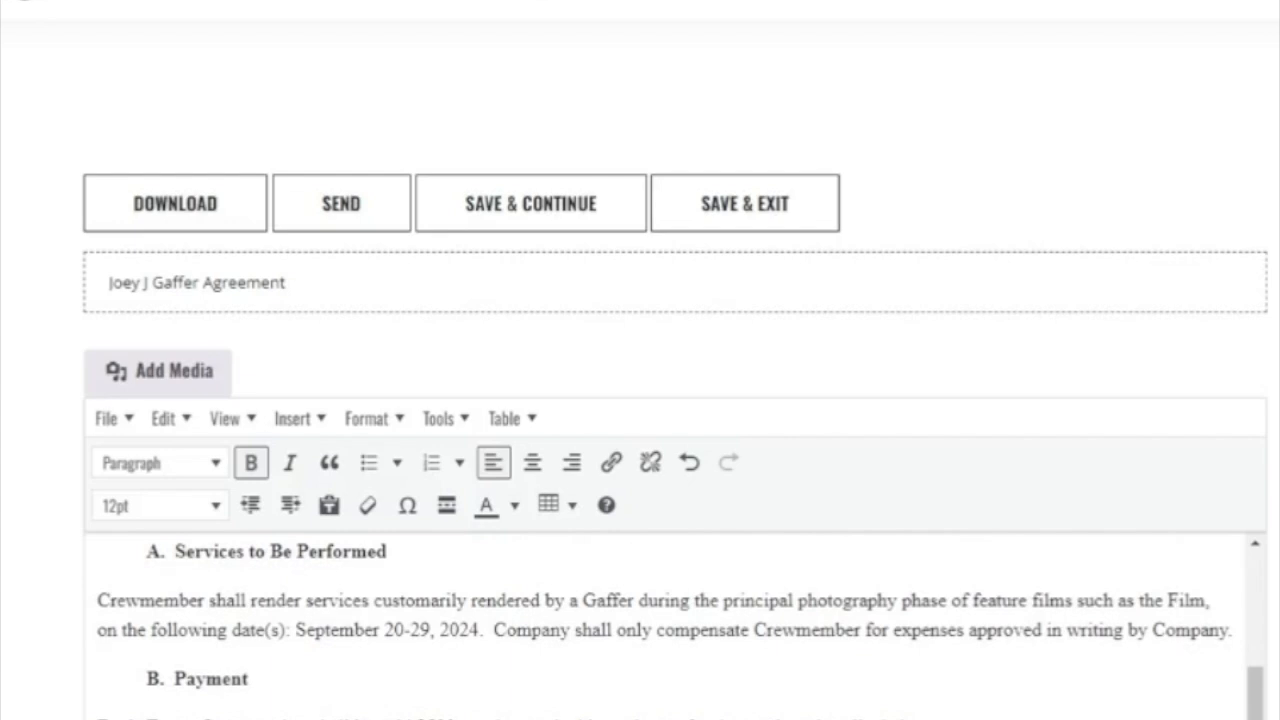
left_click(771, 203)
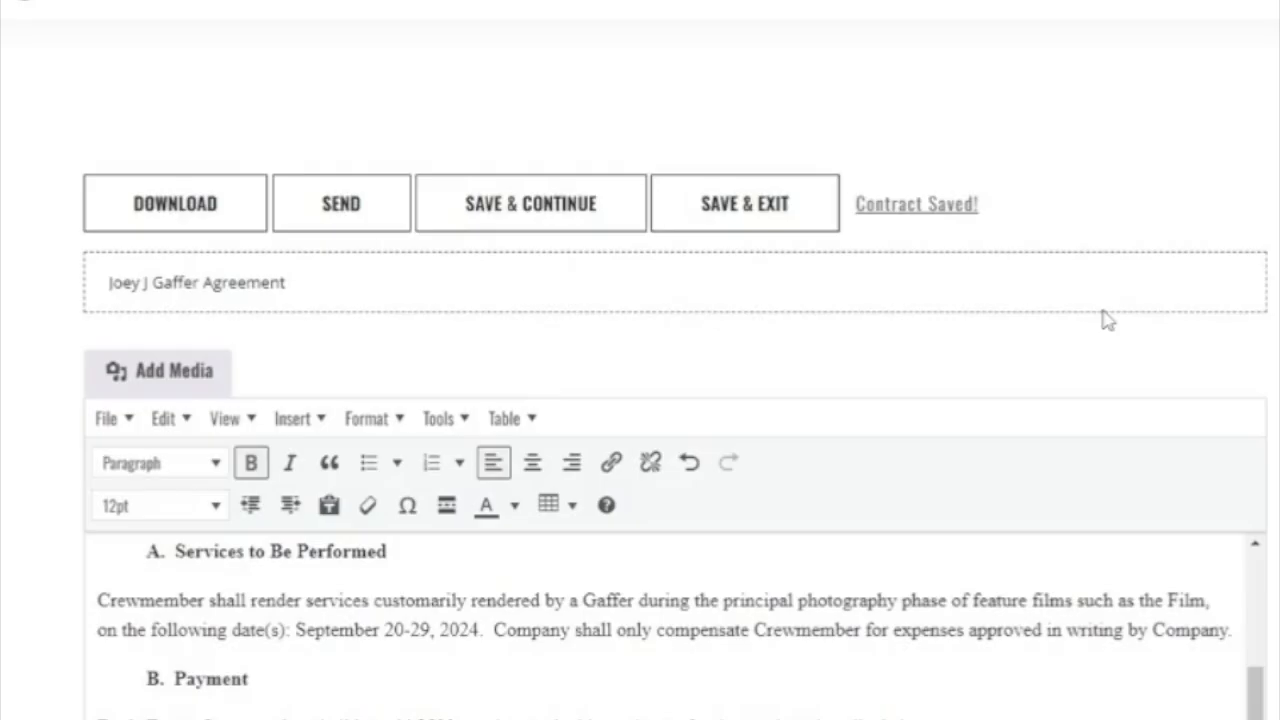